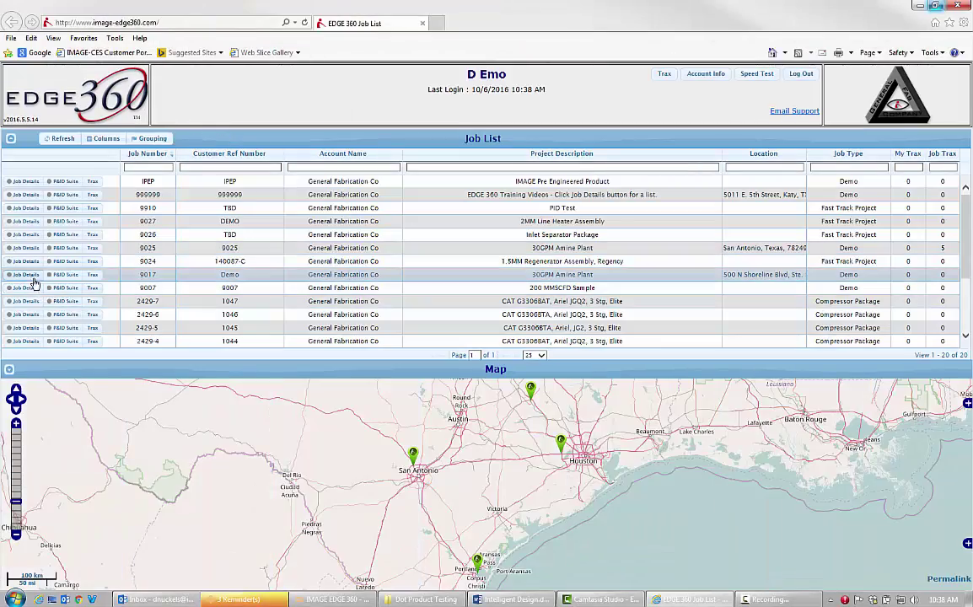
- Add an urgent Trax item for 30GPM-101-1 dated 10/14/2016 with PID-101-8-3-16.pdf attached
left_click(28, 276)
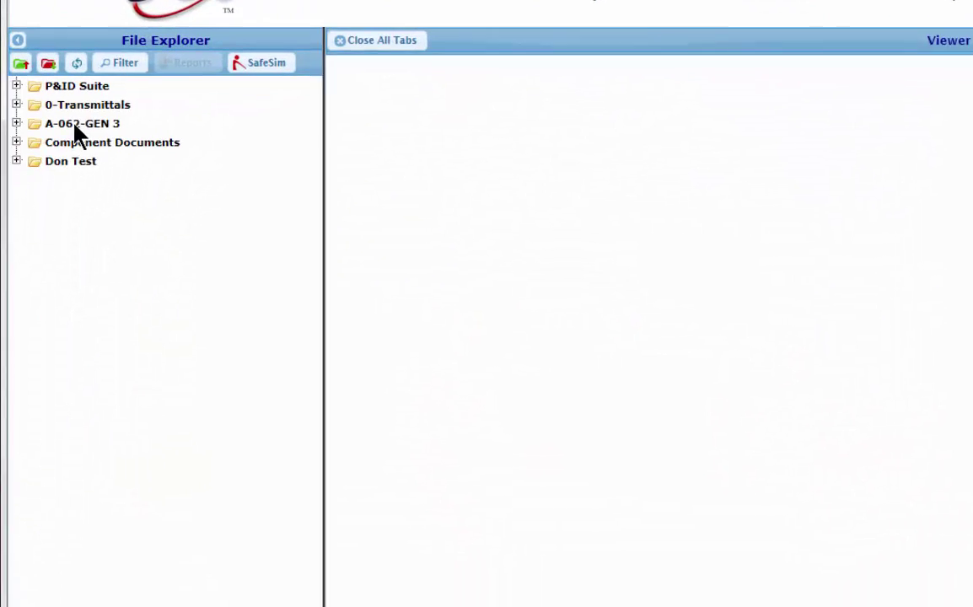
right_click(127, 98)
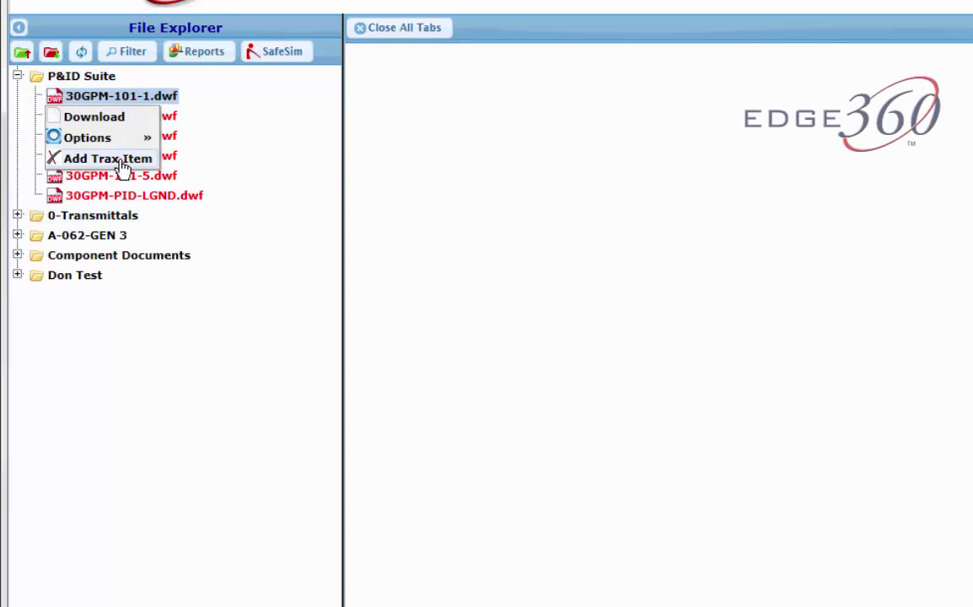
left_click(124, 158)
left_click(283, 205)
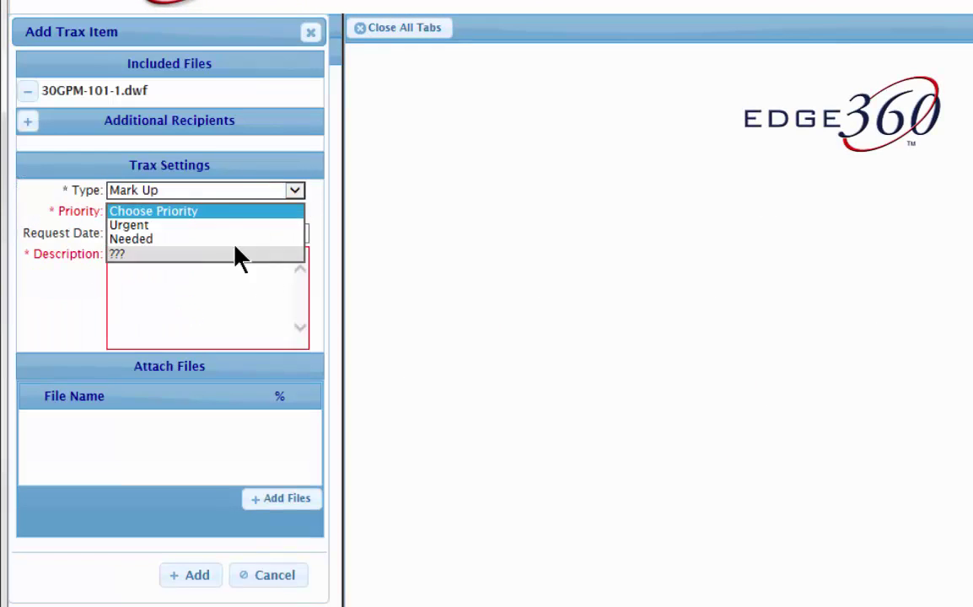
left_click(311, 239)
left_click(285, 368)
left_click(239, 263)
type("Change")
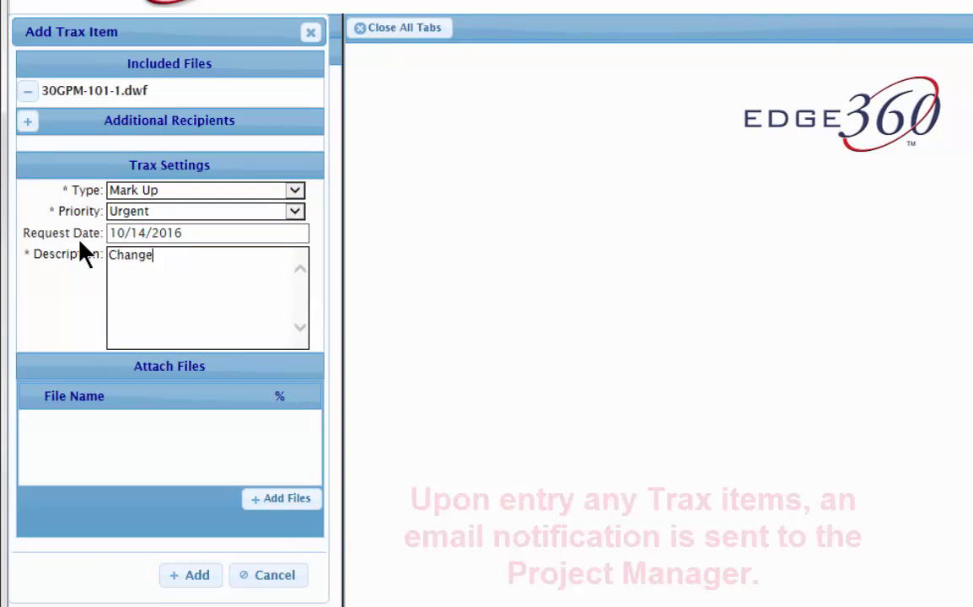
type("s from 8-6-16 design review me")
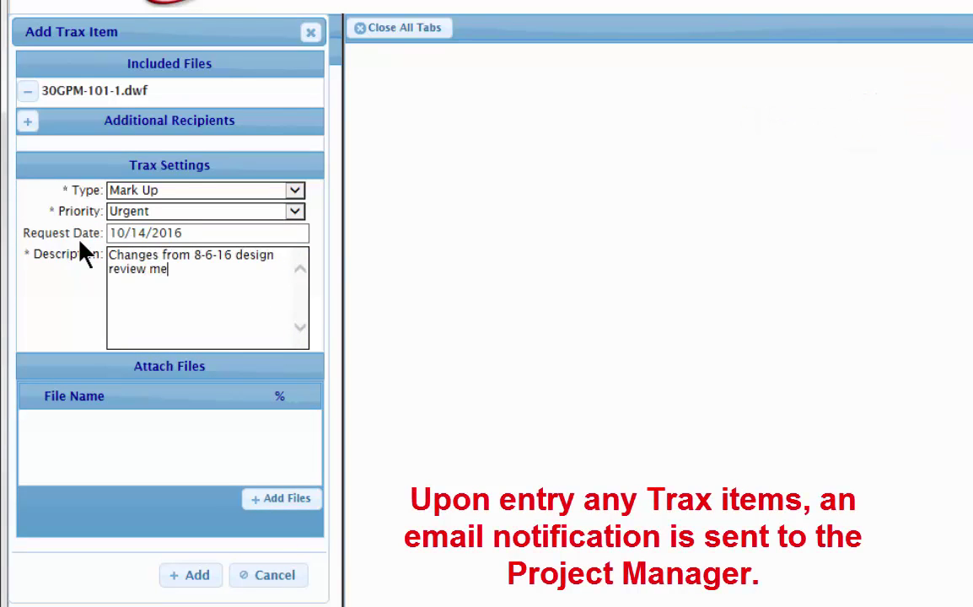
type("eting")
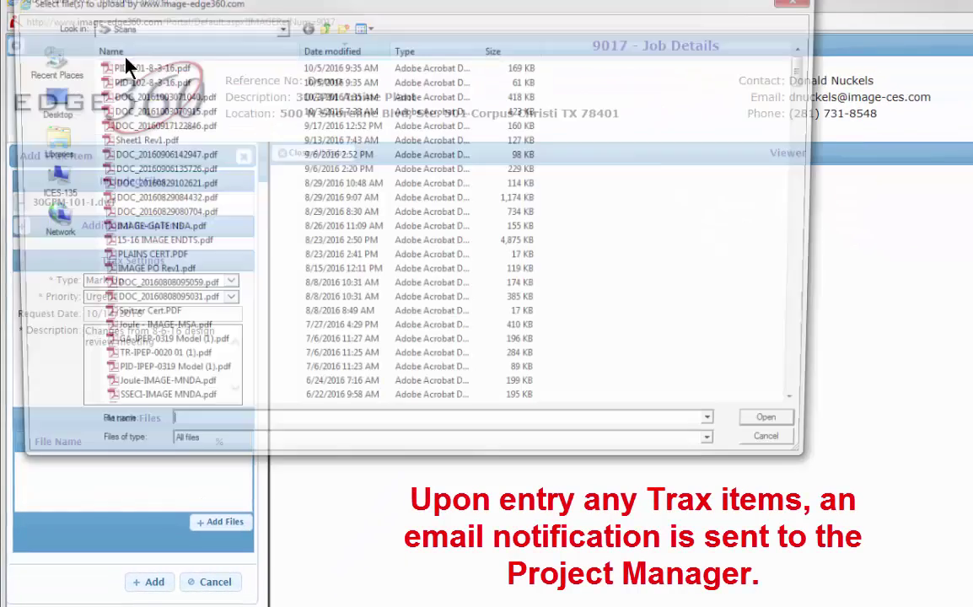
left_click(149, 74)
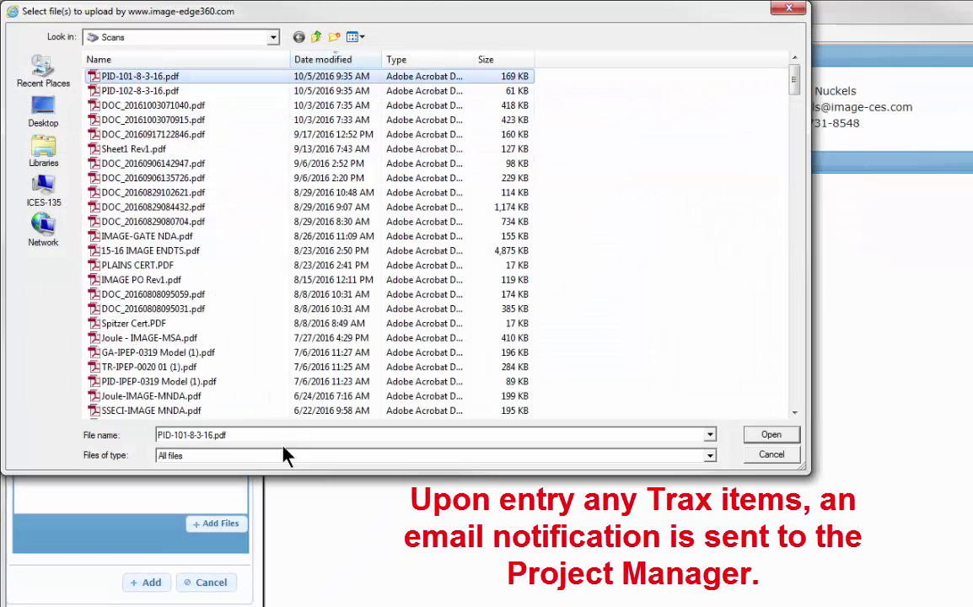
left_click(771, 437)
left_click(151, 583)
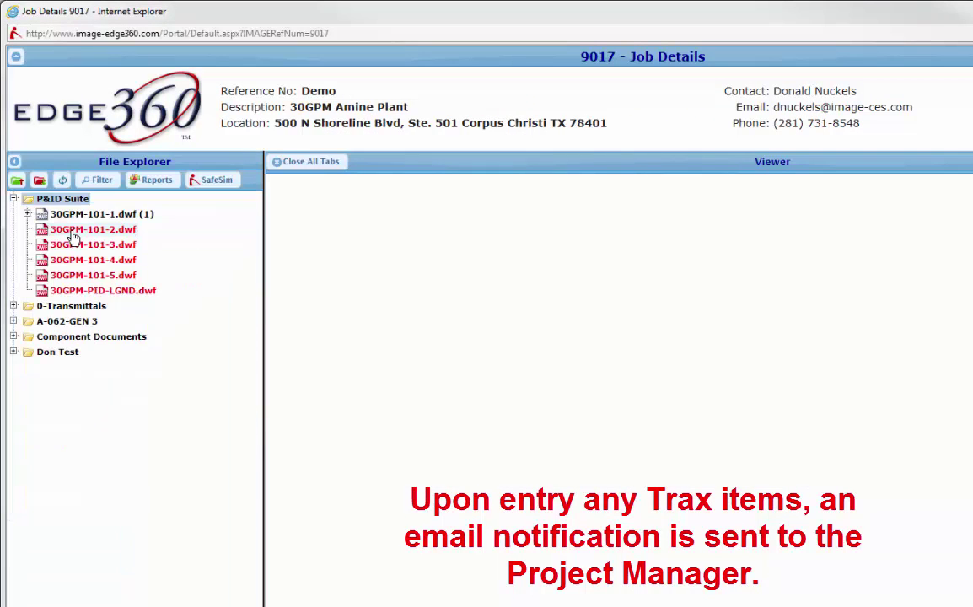
- Create an urgent Mark Up item for 30GPM-101-2 dated 10/14/2016, attaching PID-102-8-3-16.pdf
left_click(84, 278)
left_click(225, 302)
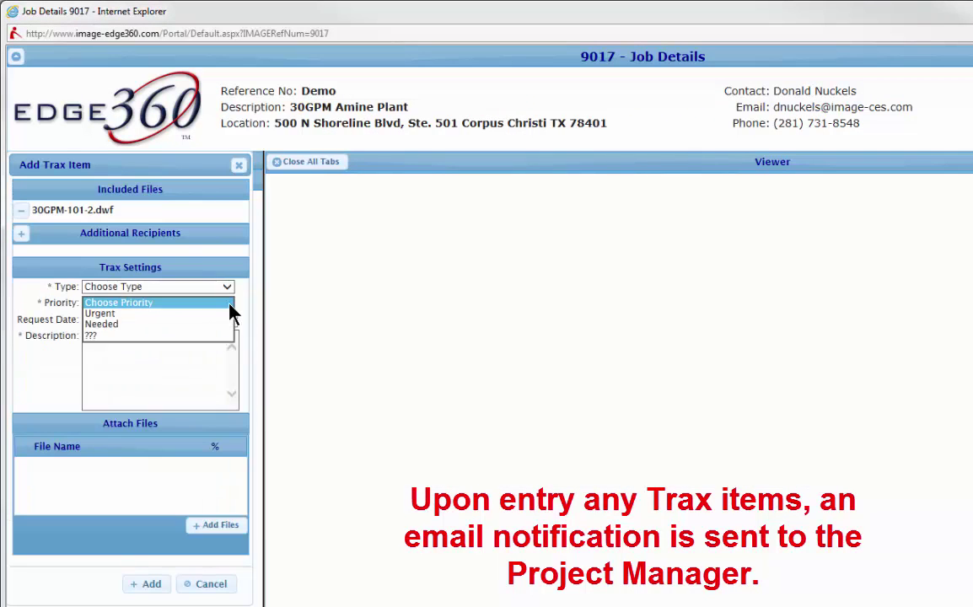
left_click(110, 320)
left_click(226, 284)
left_click(119, 317)
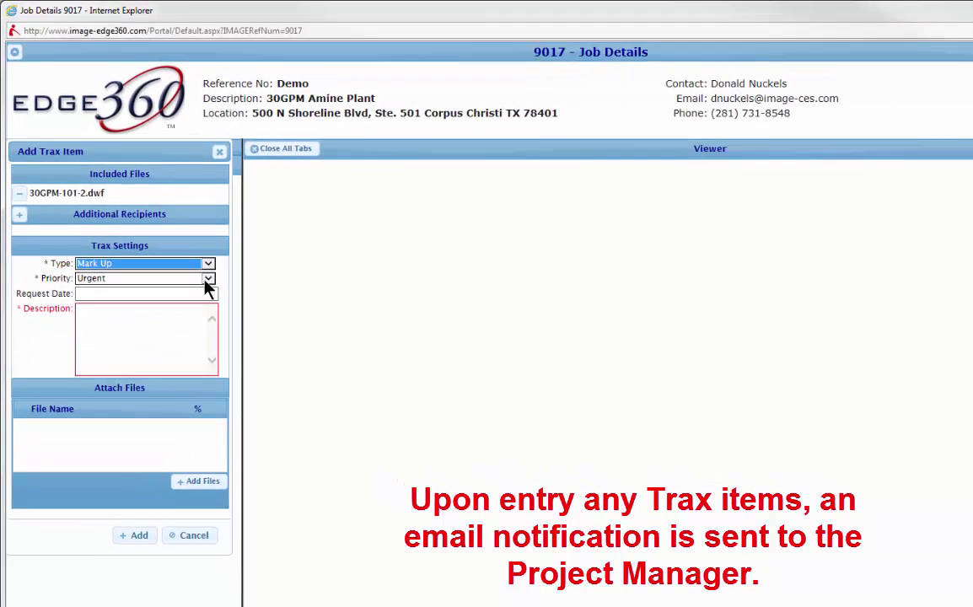
left_click(208, 292)
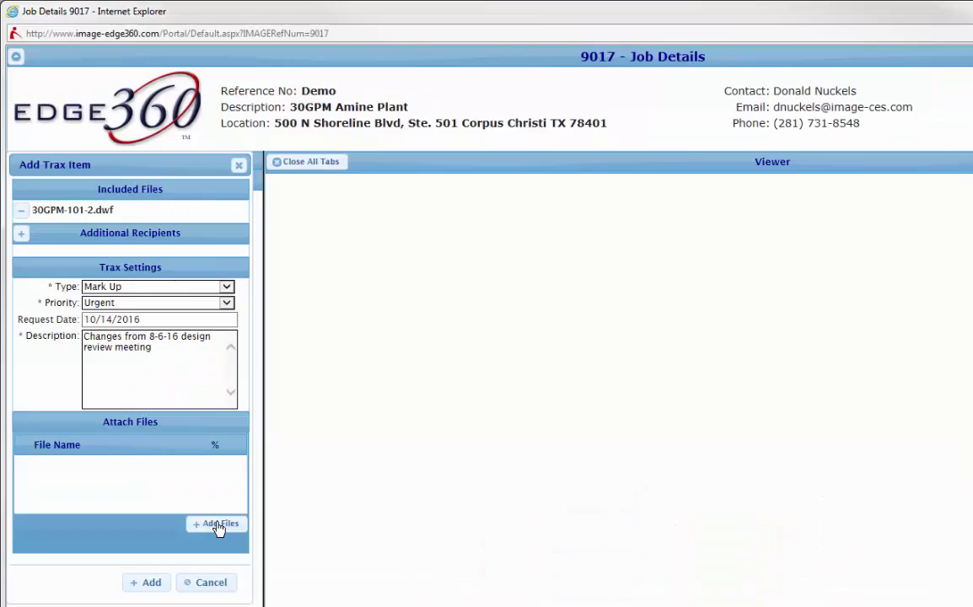
left_click(218, 524)
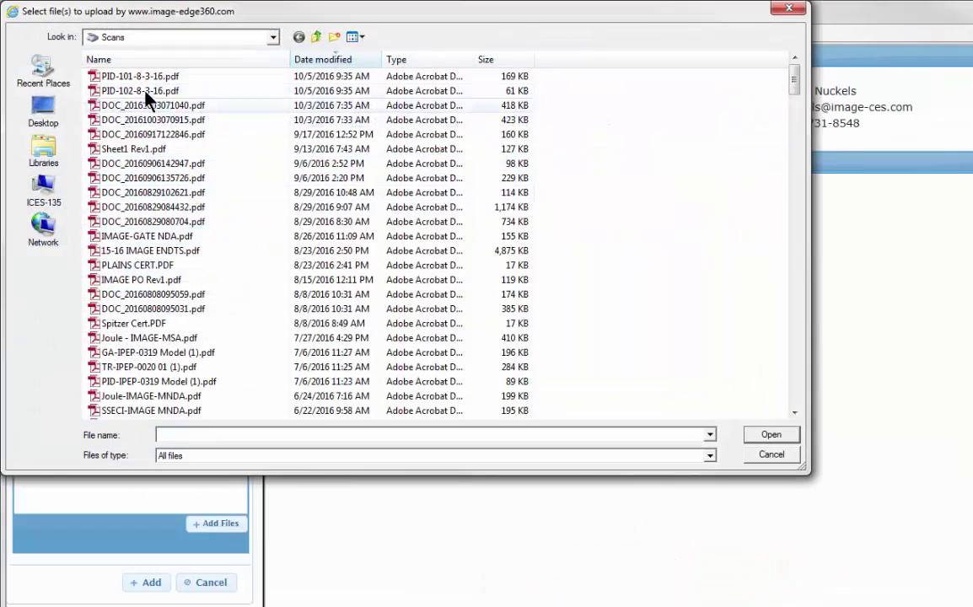
double_click(140, 91)
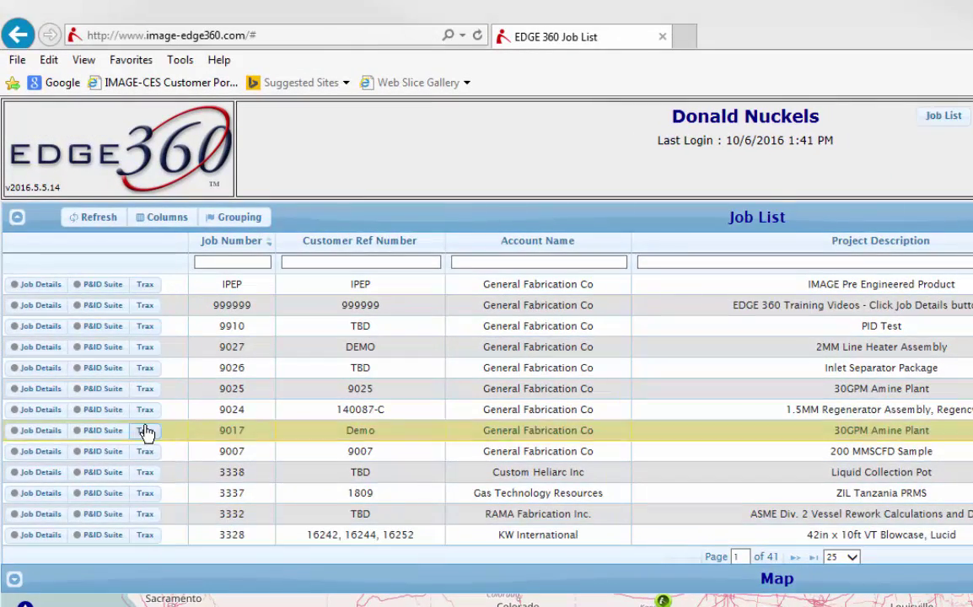
- Reassign markup item MU-1 of job 9017 to an IMAGE CES staff member
left_click(145, 432)
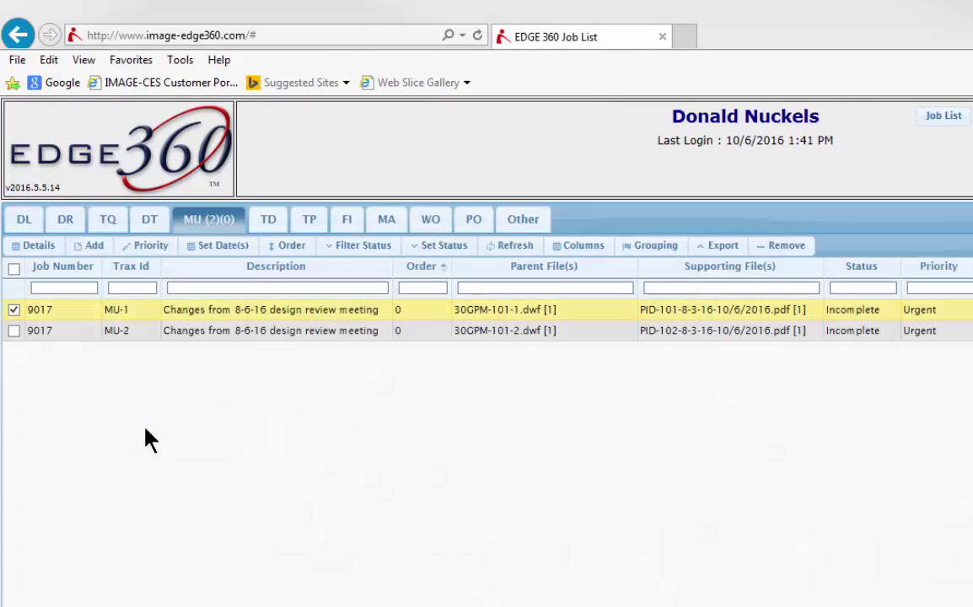
left_click(7, 242)
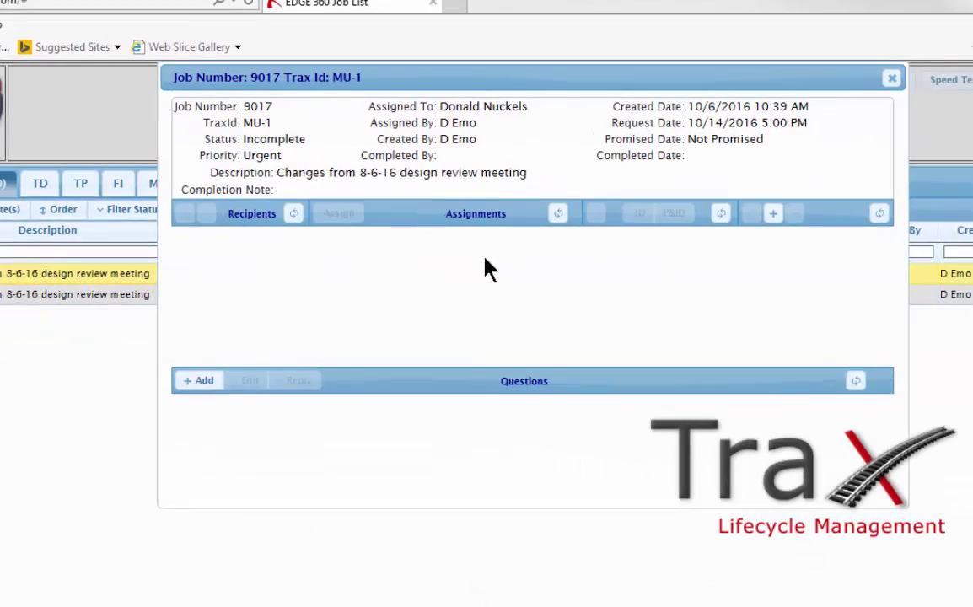
left_click(299, 207)
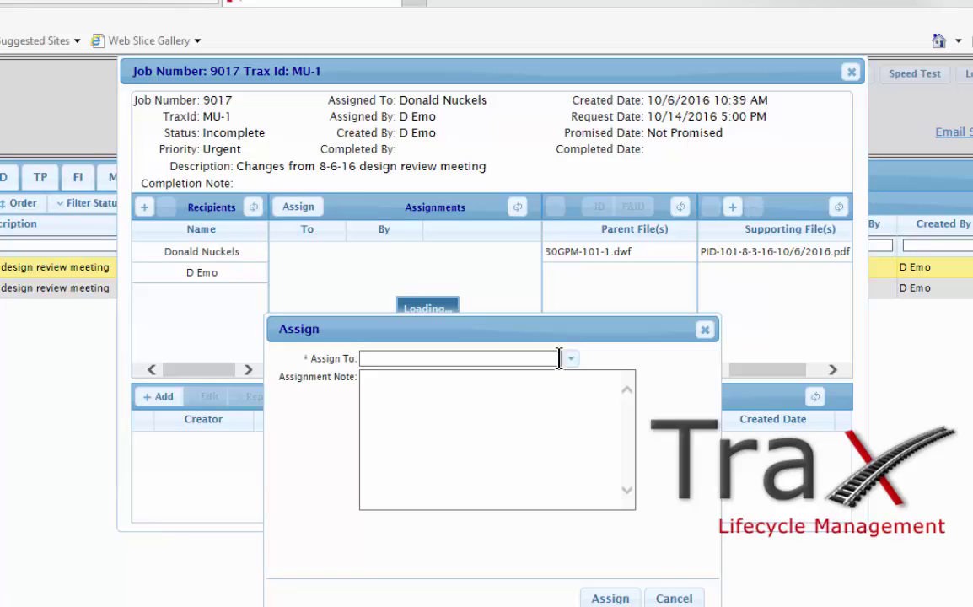
mouse_move(418, 393)
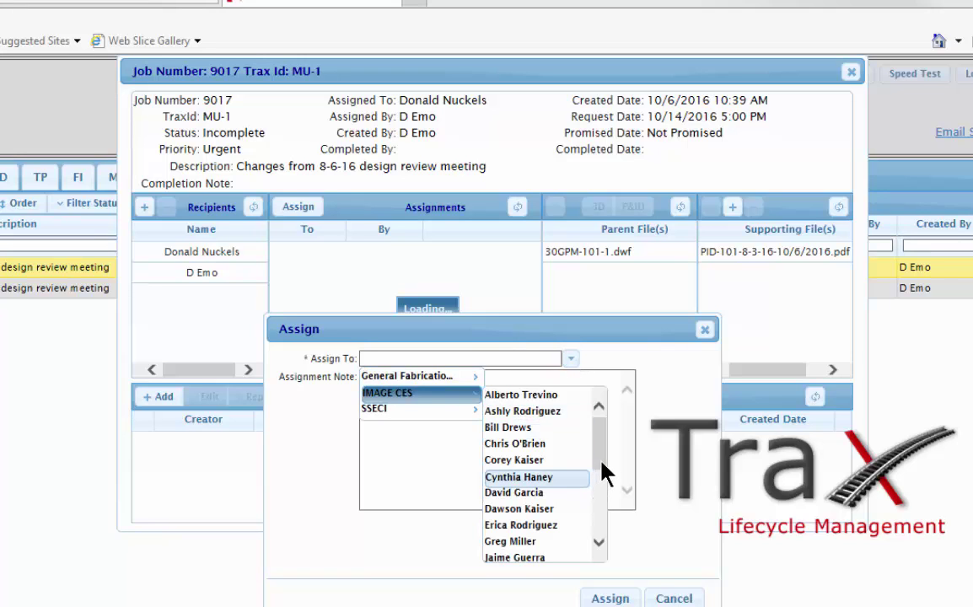
scroll(605, 474, "down", 2)
scroll(607, 480, "down", 1)
left_click(540, 543)
left_click(434, 394)
type("Please pick this up")
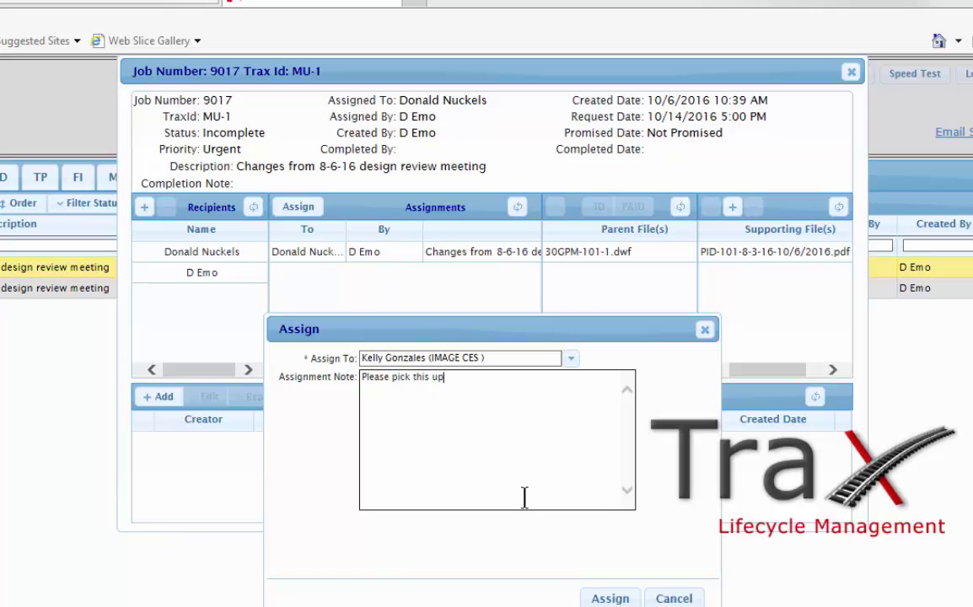
left_click(610, 598)
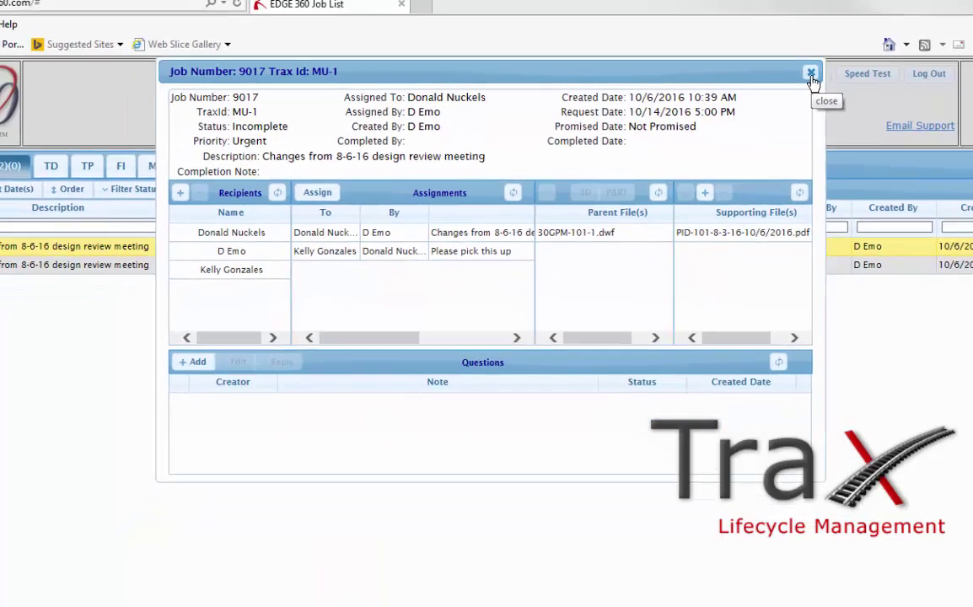
left_click(811, 75)
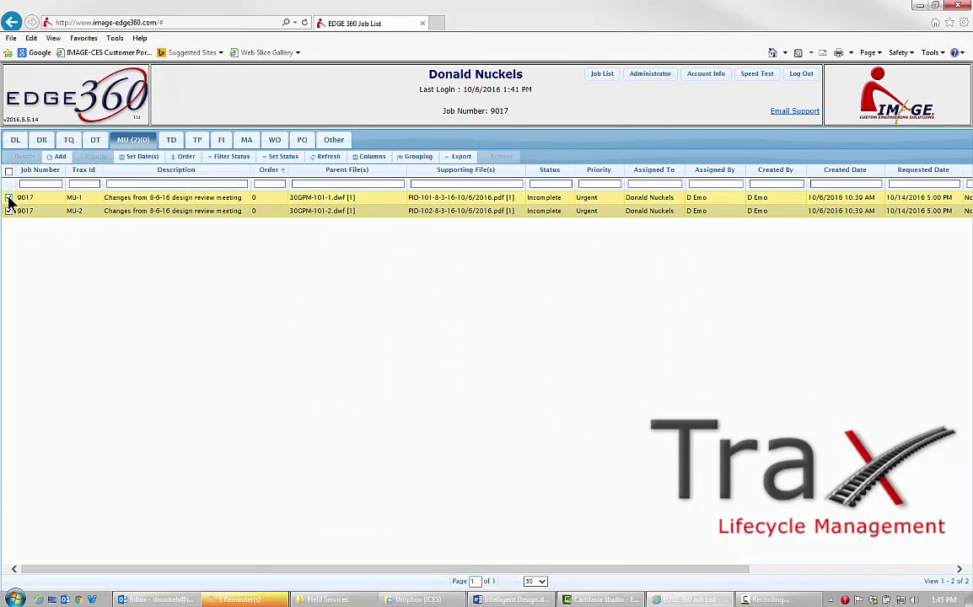
- Assign MU-2 to the same IMAGE CES person with a note, then refresh the list
left_click(9, 197)
left_click(25, 156)
left_click(362, 158)
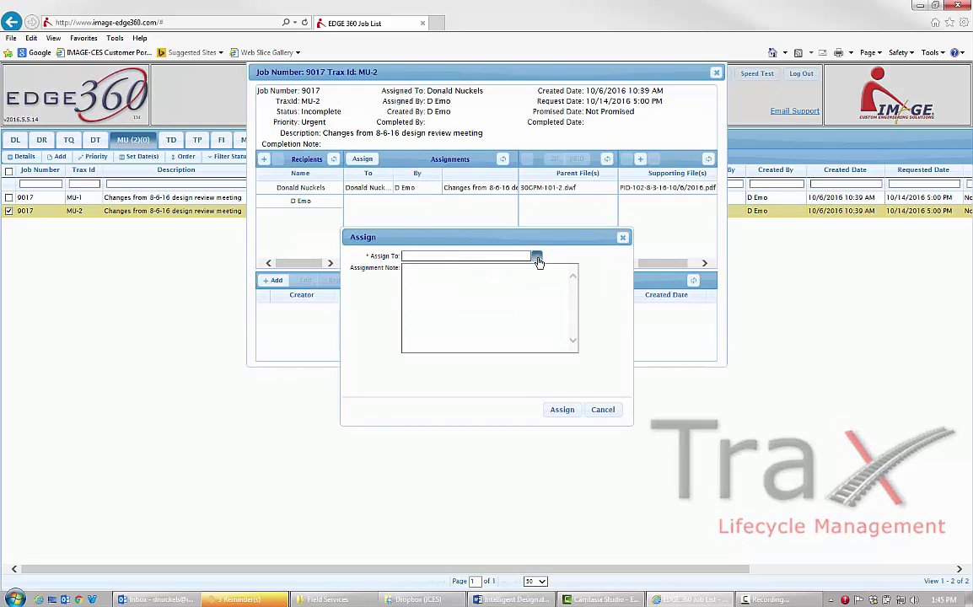
left_click(537, 257)
scroll(548, 319, "down", 2)
scroll(540, 354, "down", 2)
left_click(513, 381)
left_click(436, 282)
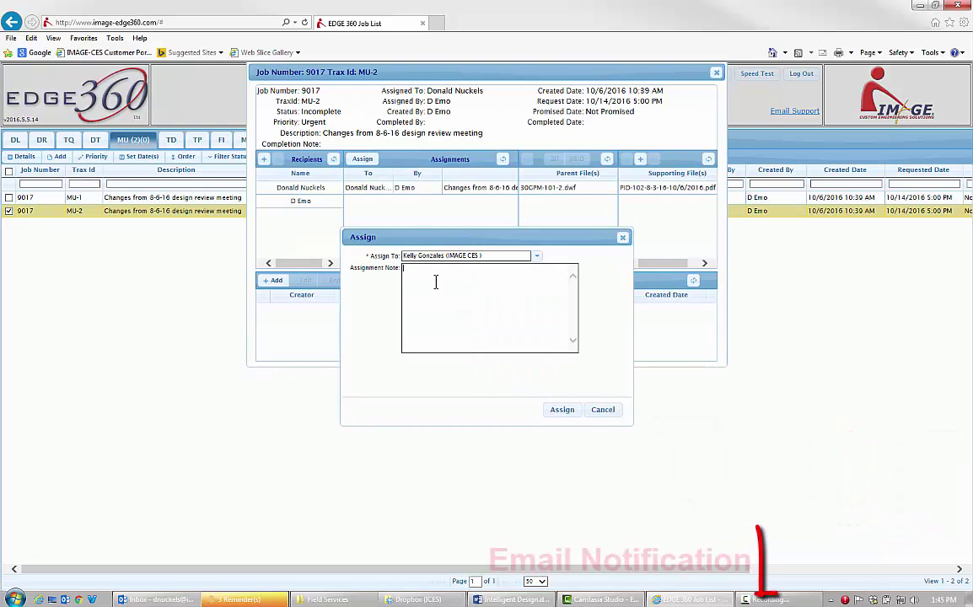
type("And")
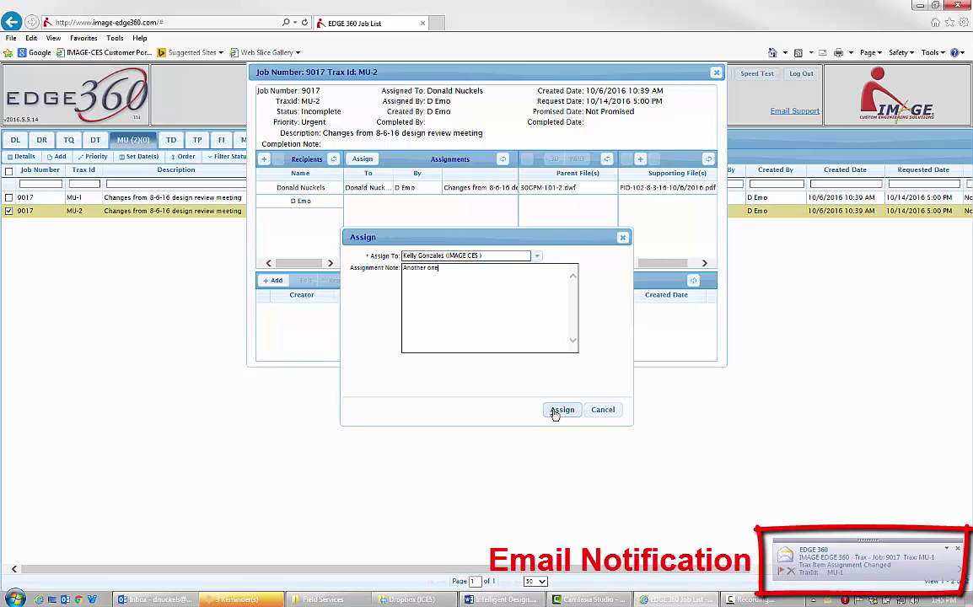
left_click(560, 409)
left_click(716, 73)
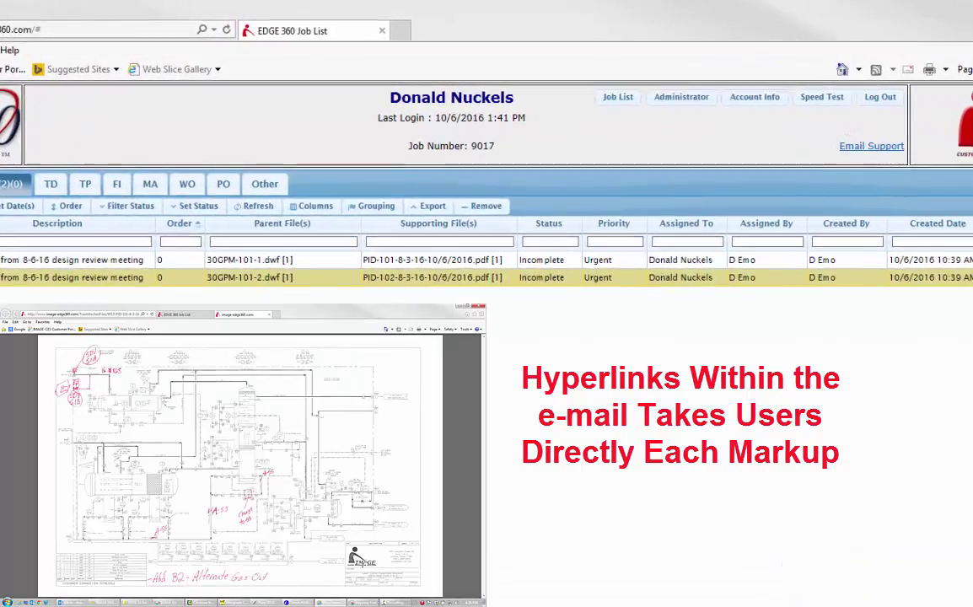
left_click(236, 225)
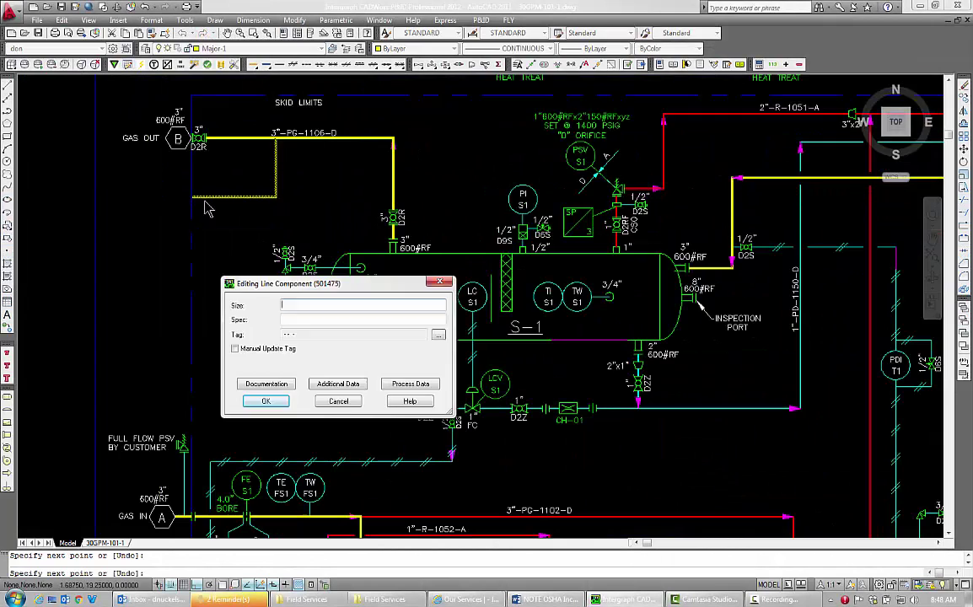
- Tag the GAS OUT valve as SDV-S1A and accept its additional data
left_click(199, 138)
key("Return")
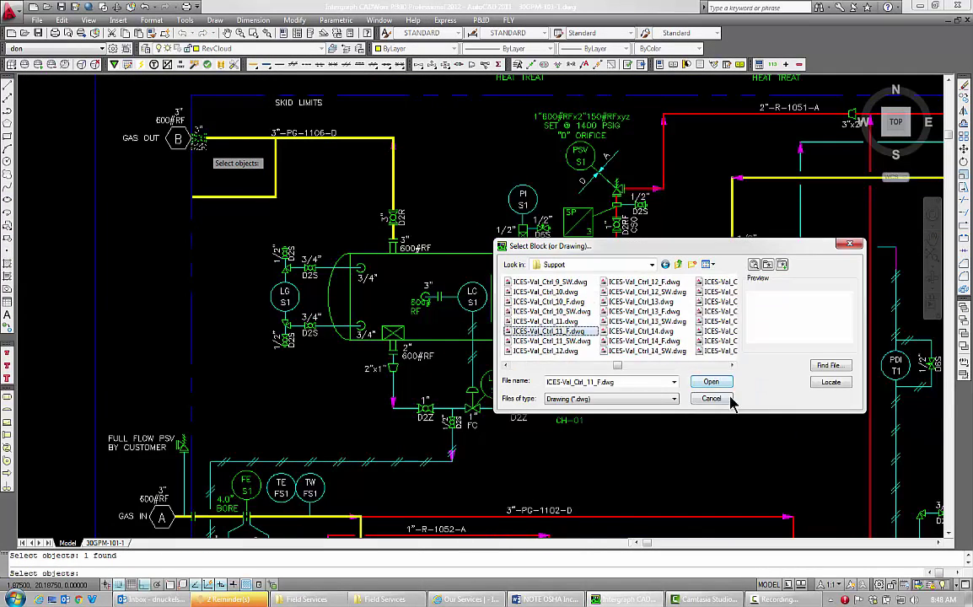
type("S1A")
left_click(339, 384)
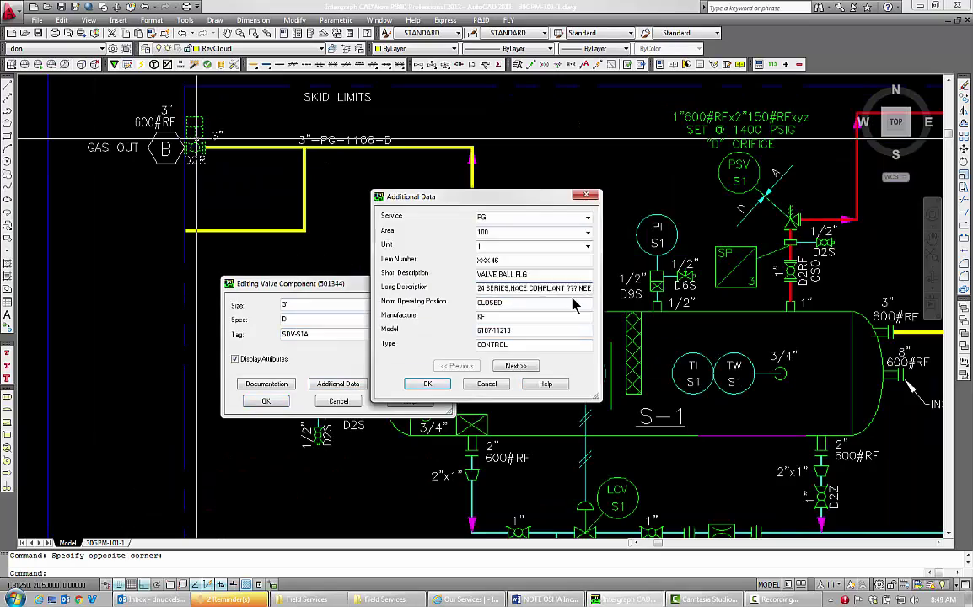
left_click(427, 383)
left_click(266, 400)
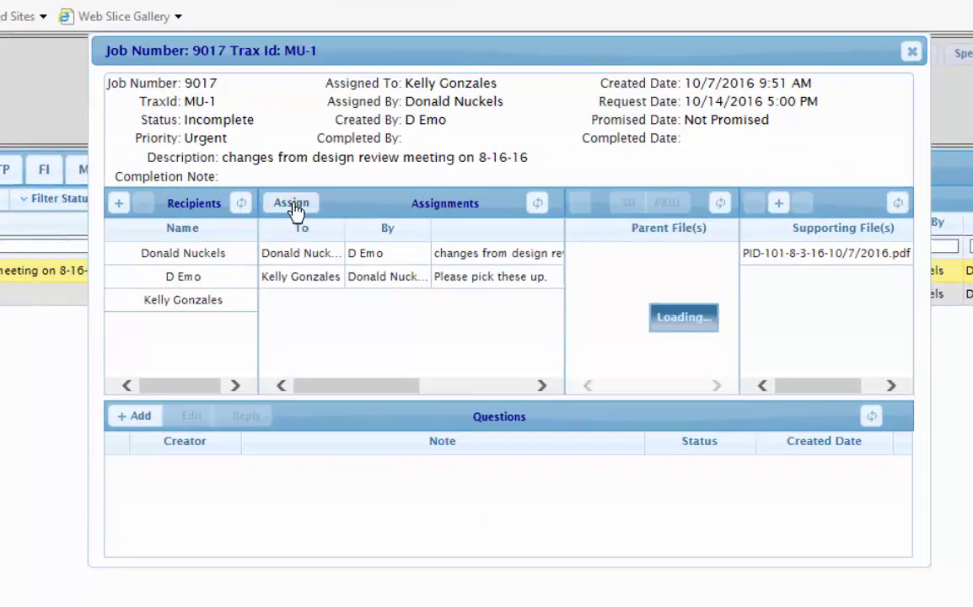
- Hand MU-1 to a different IMAGE CES colleague from the Assign To list
left_click(295, 207)
left_click(570, 378)
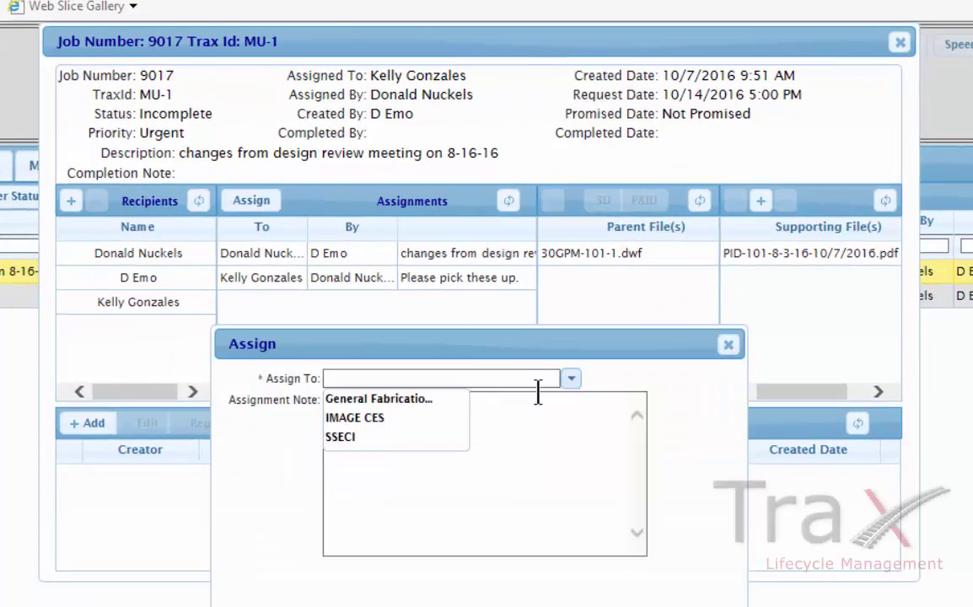
left_click(539, 479)
type("PID iedit complete; BOM needs to be updated.")
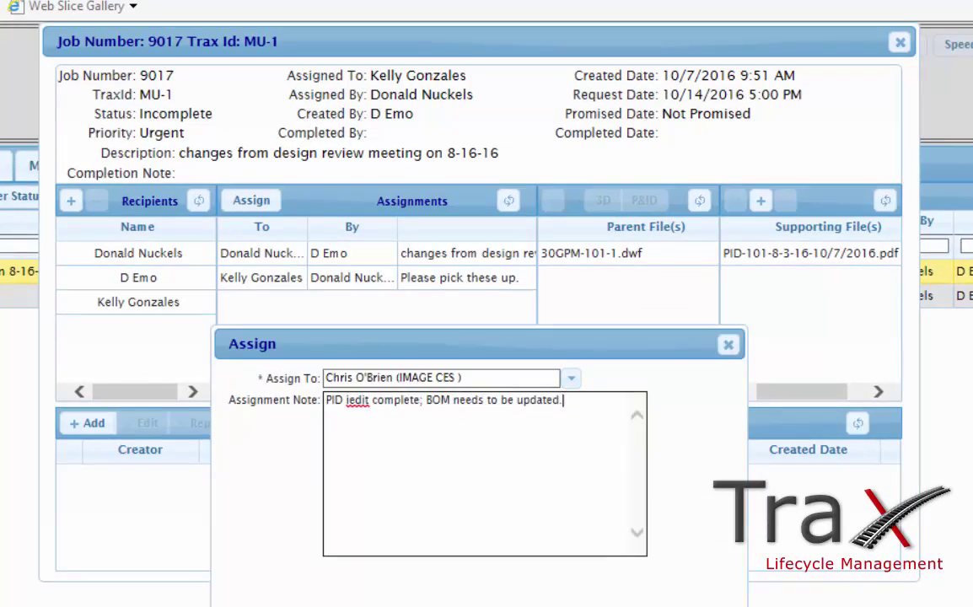
left_click(485, 597)
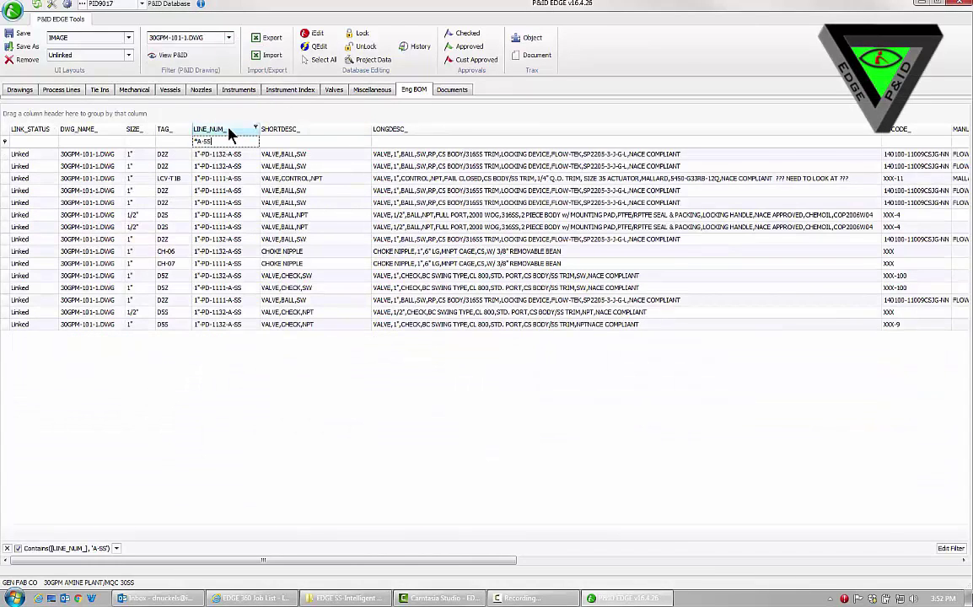
- Sort by line number, open the SDV-S1A record and search the catalogue for VALVE/3"/ACT
left_click(207, 129)
key("ctrl+a")
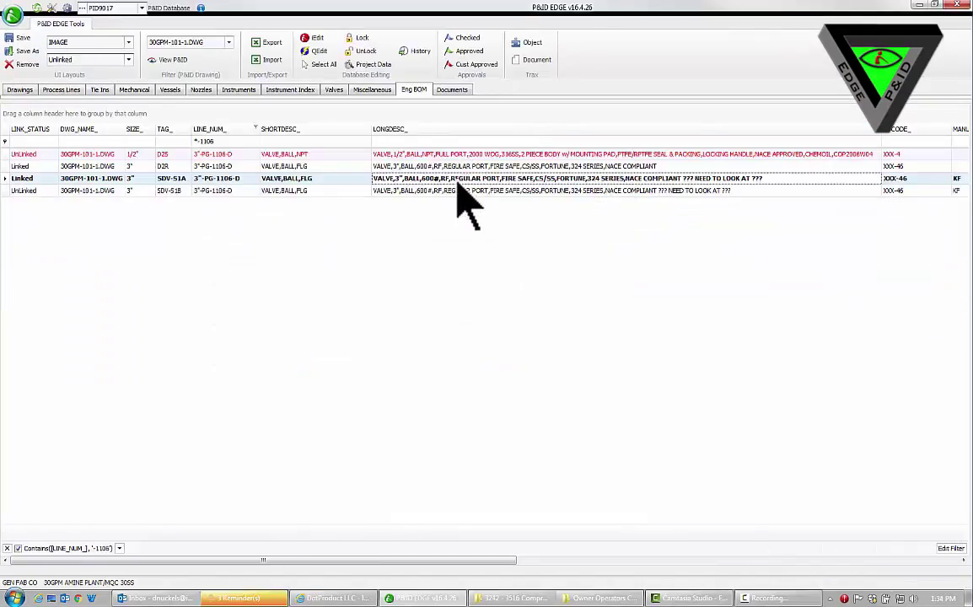
double_click(456, 186)
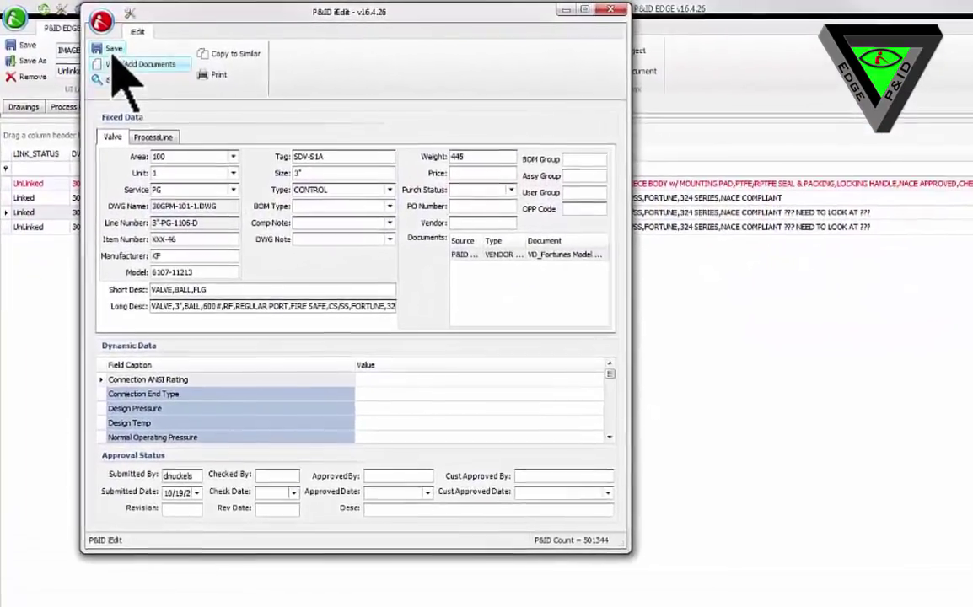
left_click(106, 79)
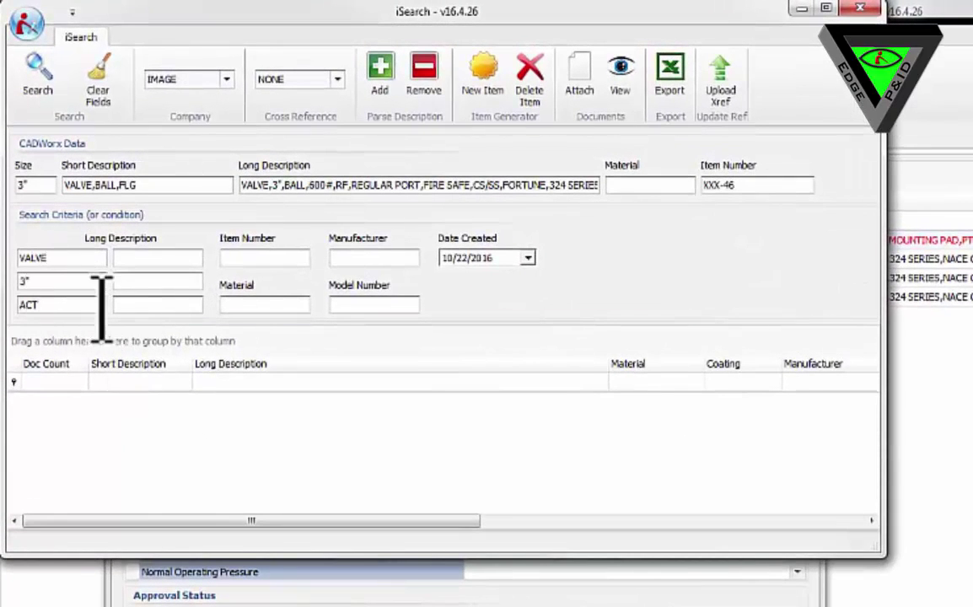
key("Return")
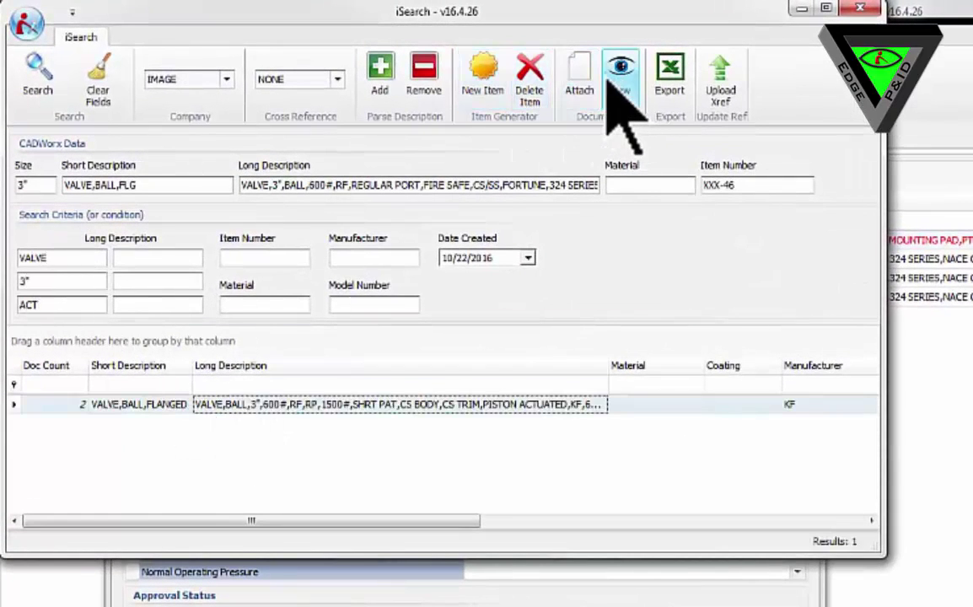
- Apply the KF flanged ball valve with its drawing and cutsheet, and save the record
left_click(617, 72)
left_click(380, 209)
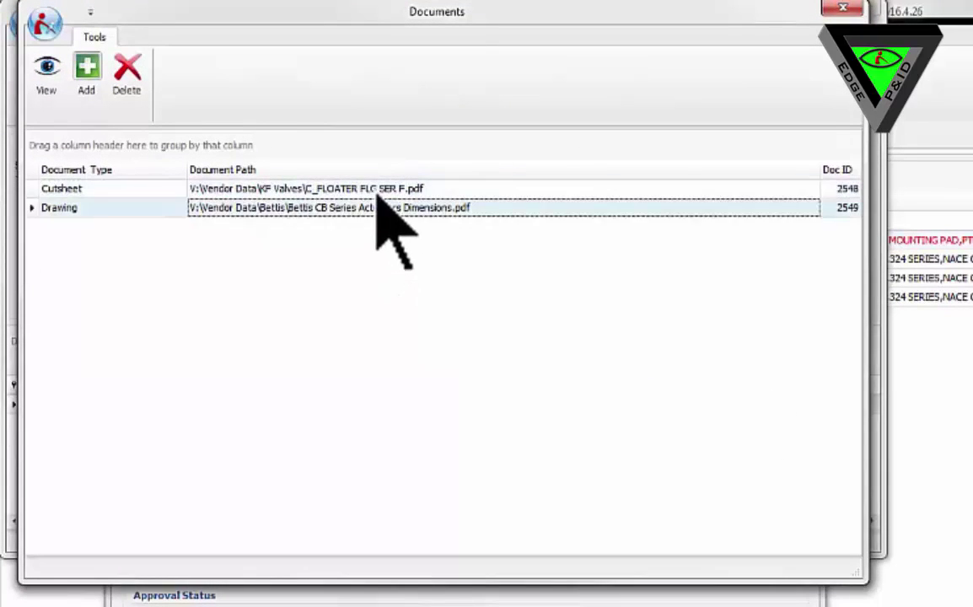
left_click(378, 190)
left_click(842, 11)
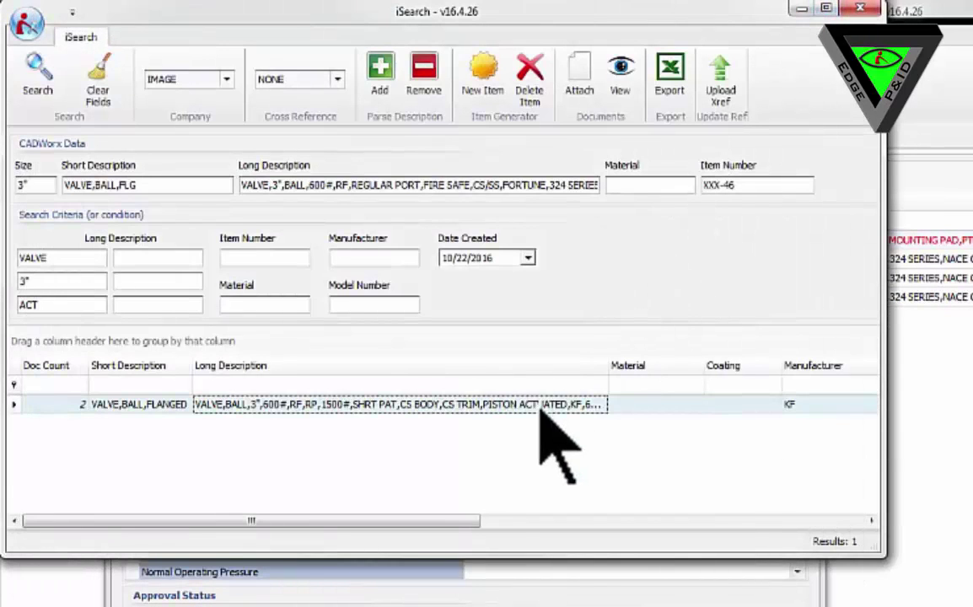
double_click(388, 404)
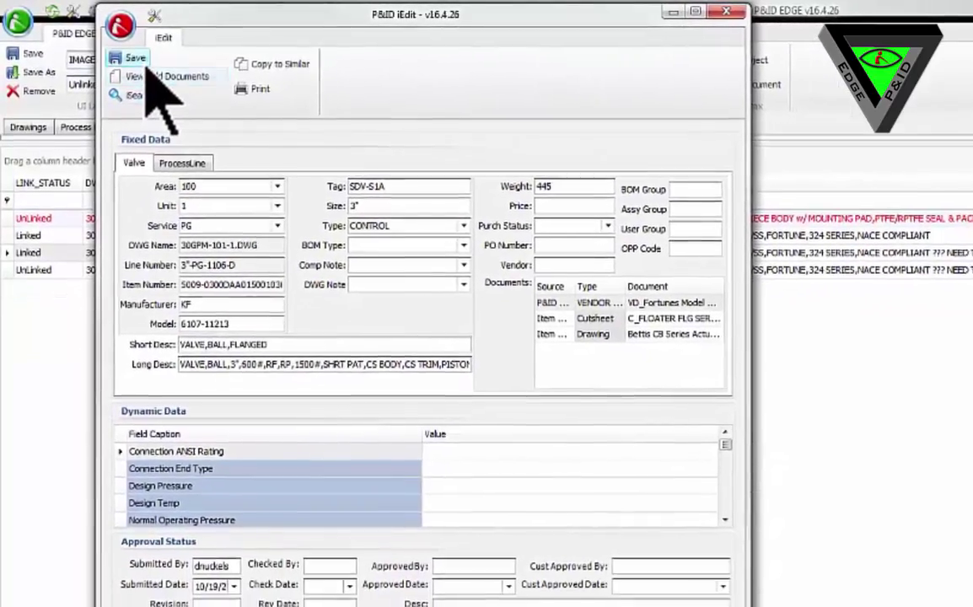
left_click(135, 59)
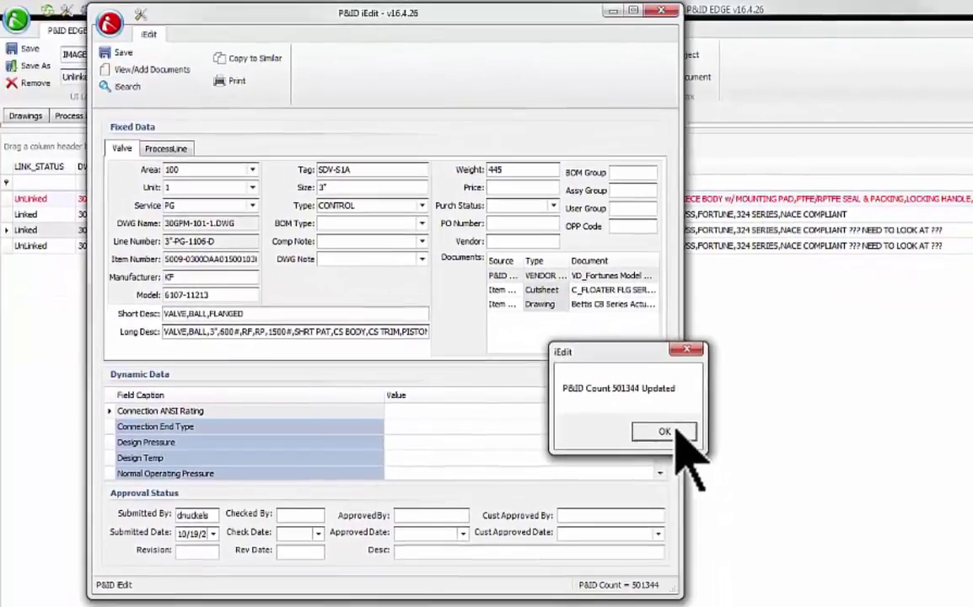
left_click(680, 428)
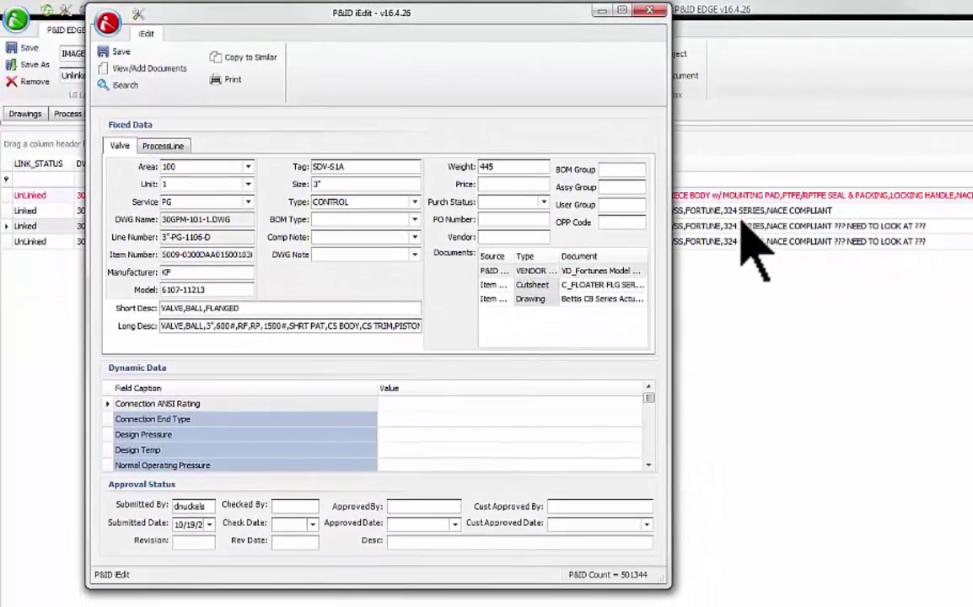
- Copy SDV-S1A's long description, model, manufacturer and type to similar valve SDV-S1B
left_click(650, 13)
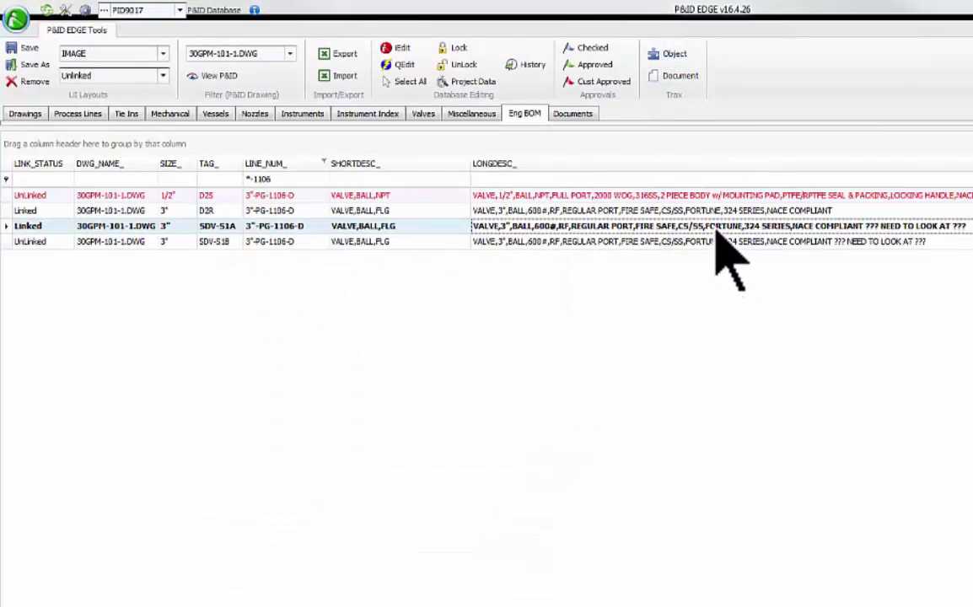
double_click(716, 235)
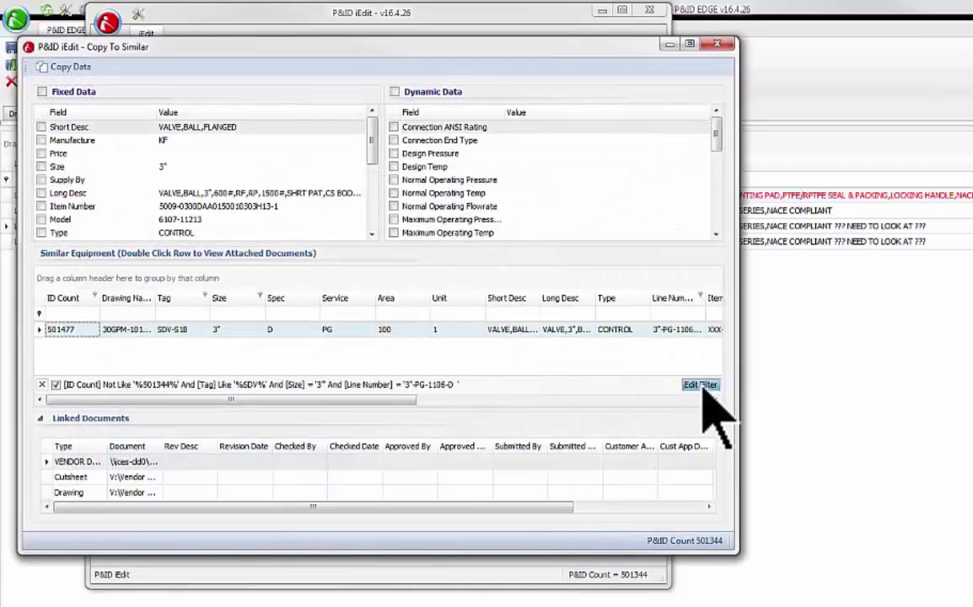
left_click(703, 387)
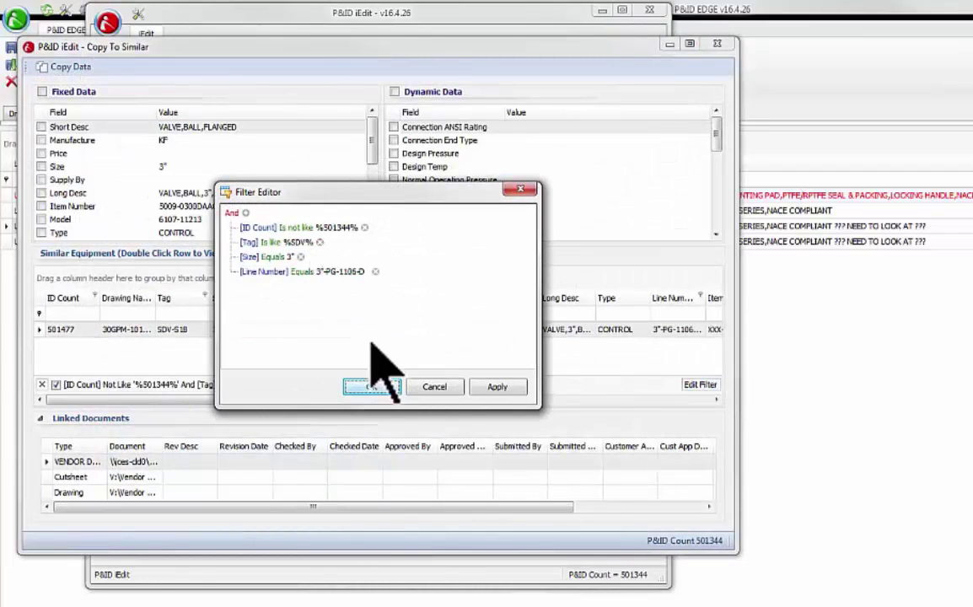
left_click(371, 388)
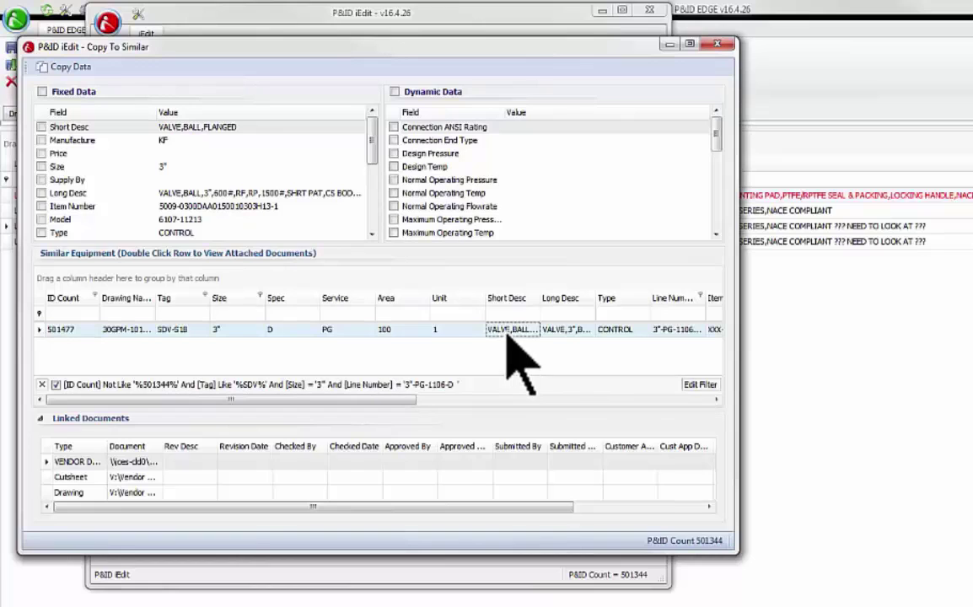
left_click(42, 193)
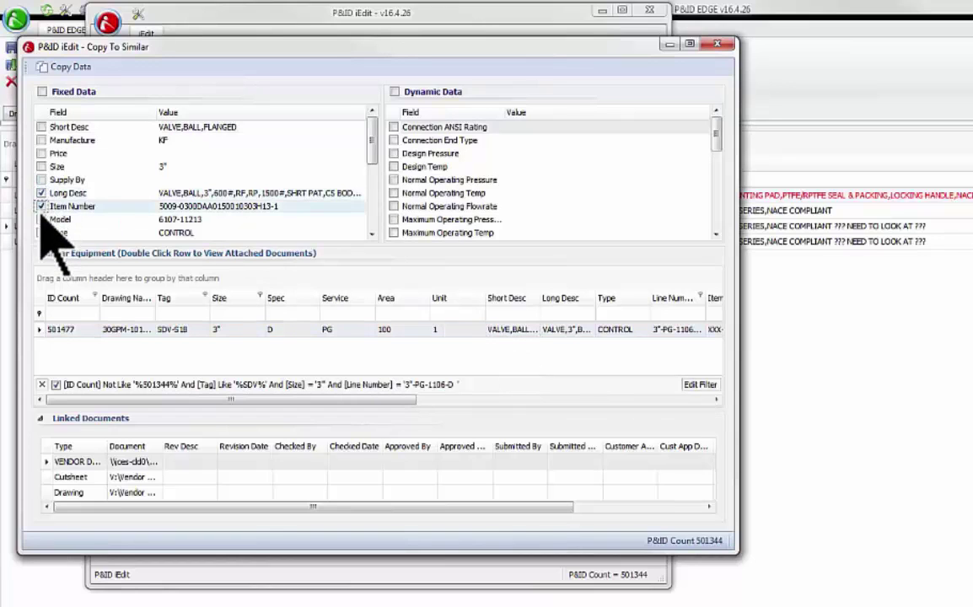
left_click(42, 219)
left_click(42, 140)
left_click(41, 233)
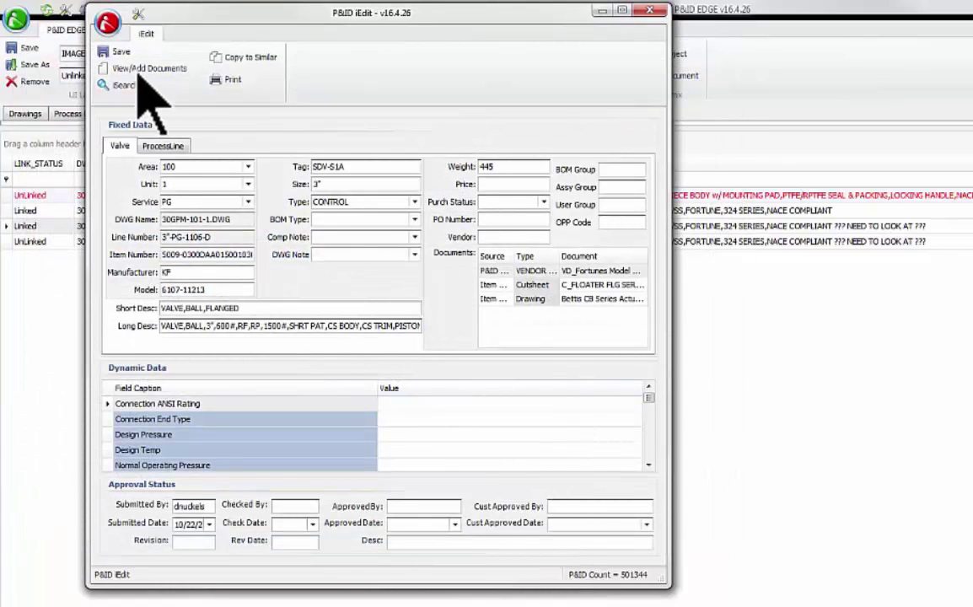
left_click(654, 10)
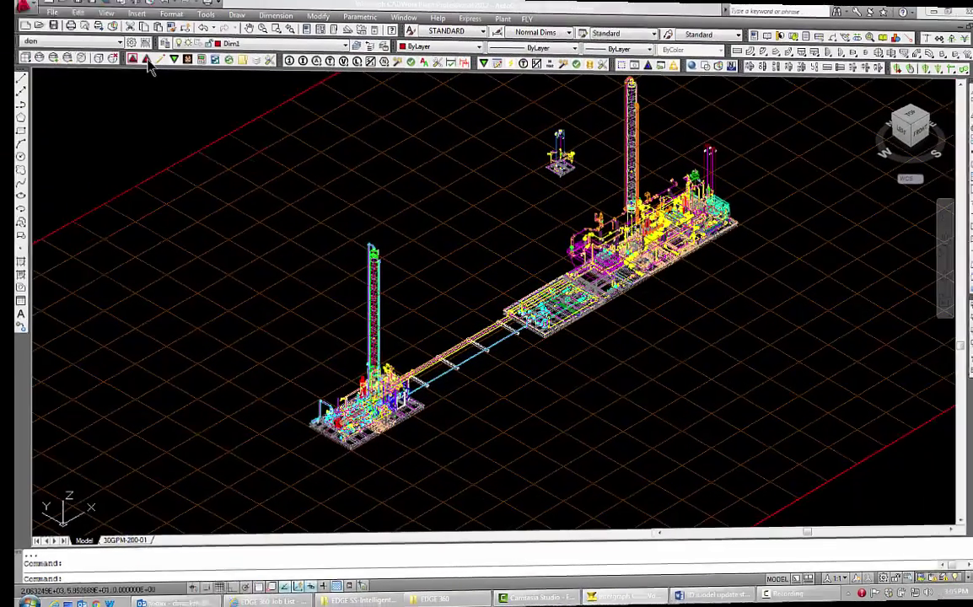
- Switch the grid to the P&ID View layout filtered to Link UnMatched items
scroll(193, 364, "down", 5)
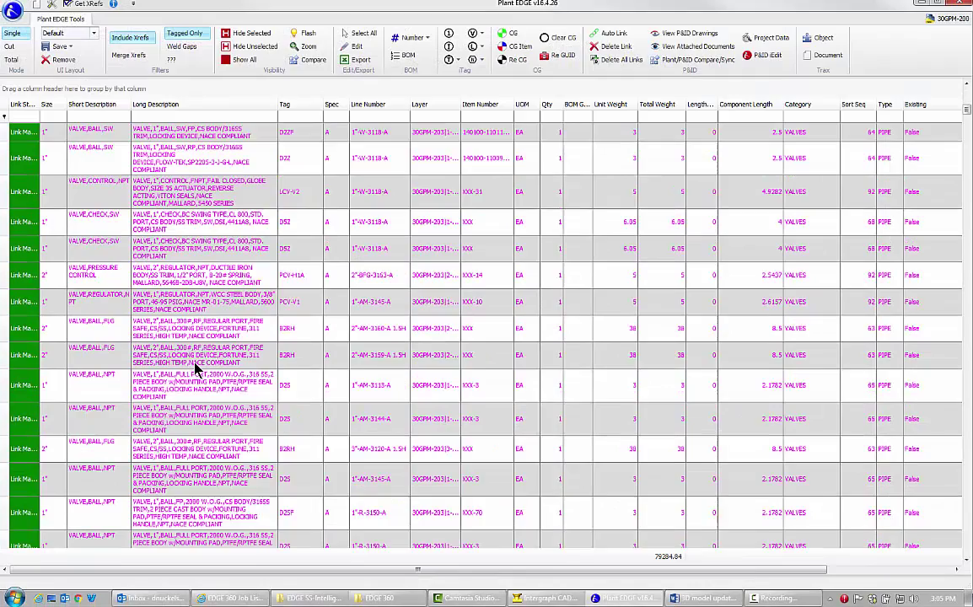
scroll(97, 262, "up", 3)
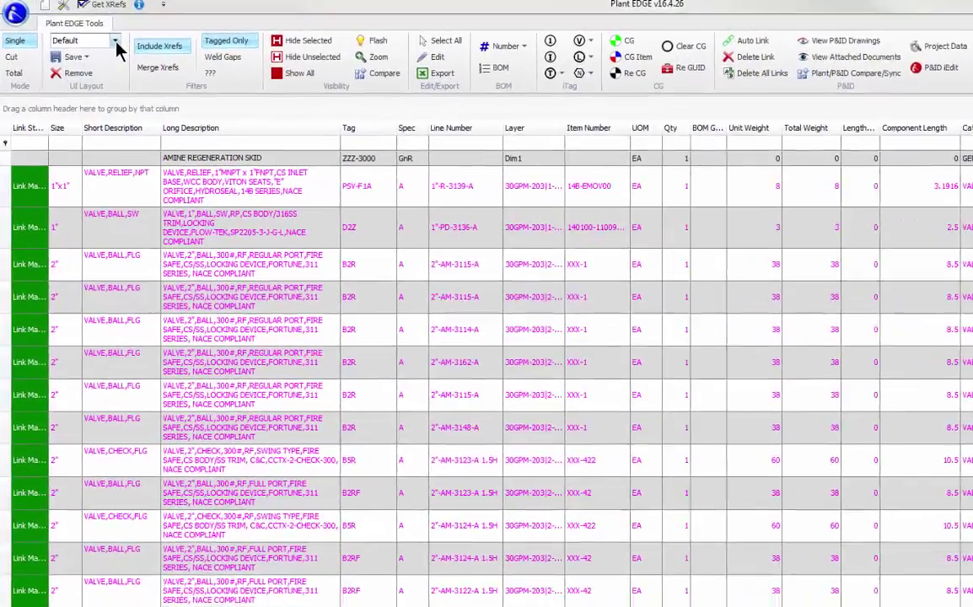
left_click(94, 34)
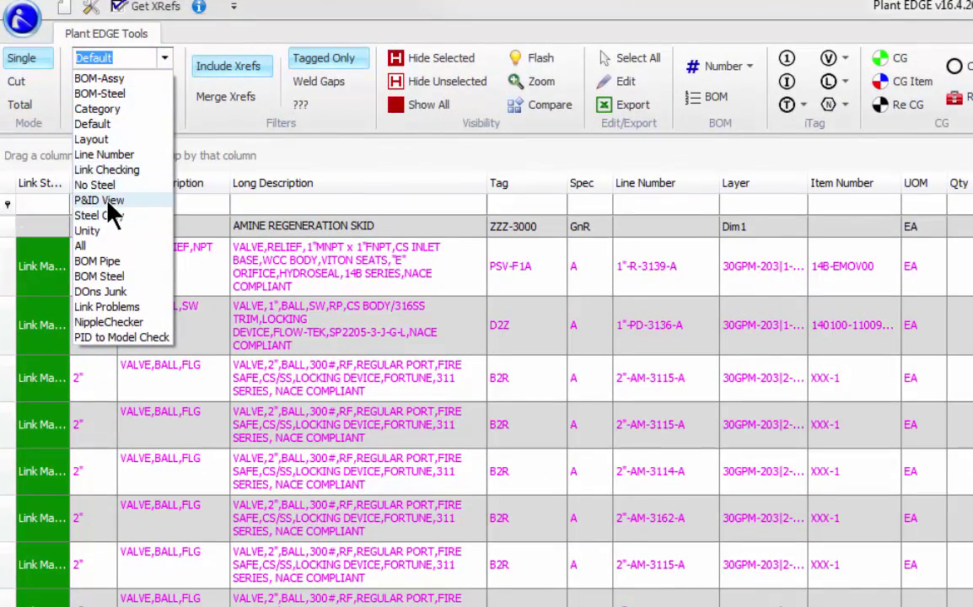
left_click(105, 201)
left_click(54, 181)
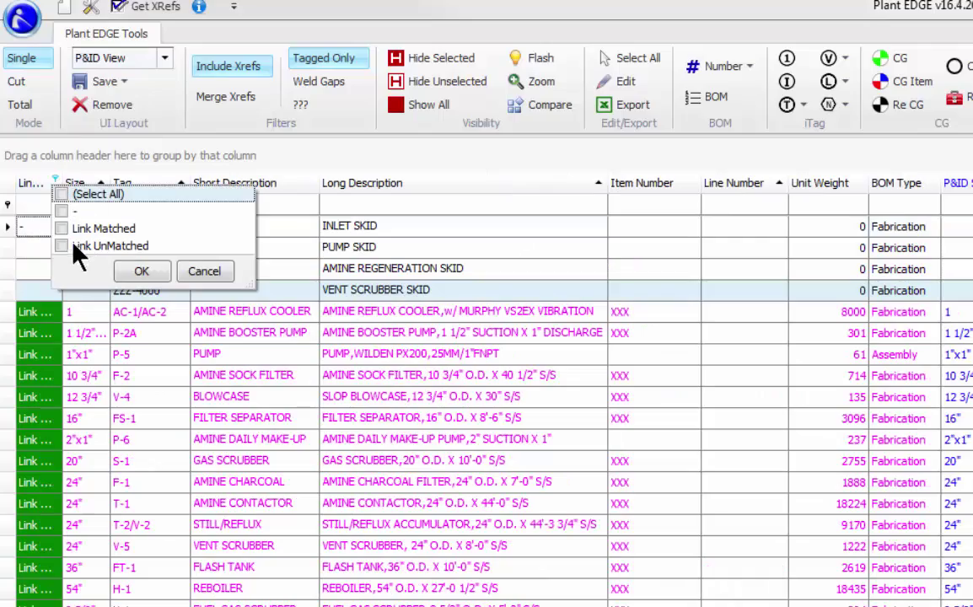
left_click(61, 246)
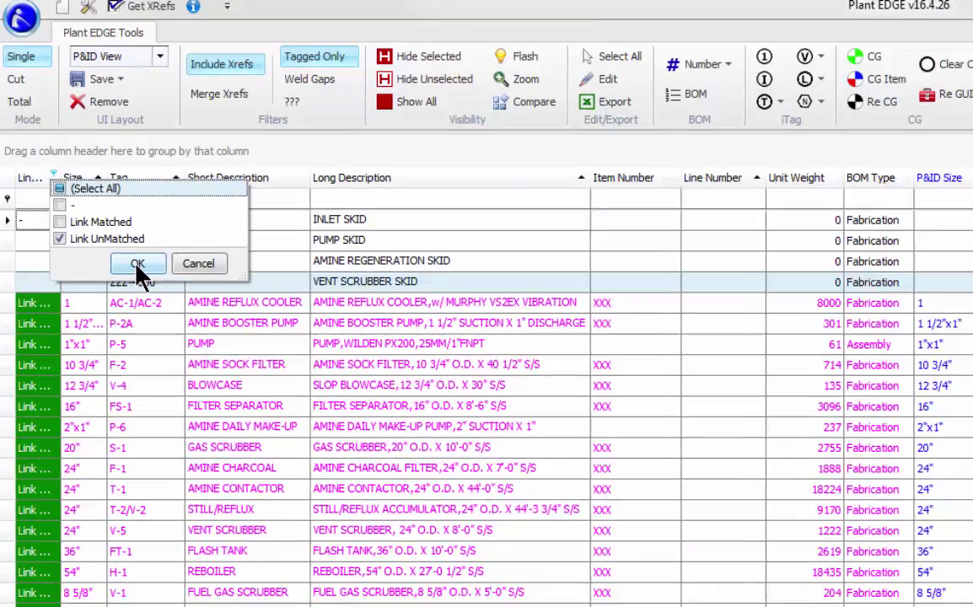
left_click(136, 266)
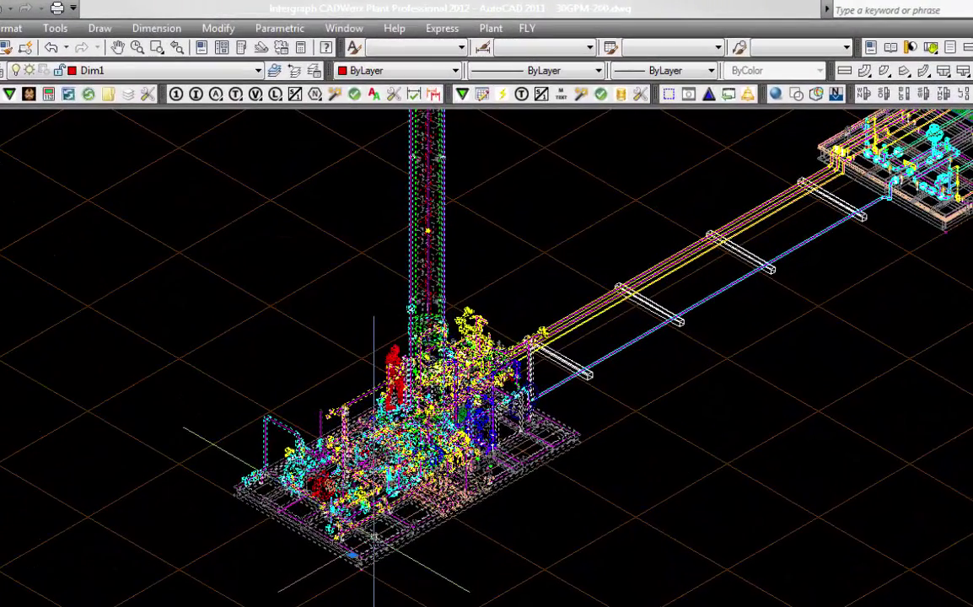
- Open the picked xref drawing through Open Xref in Open Reference Files
right_click(398, 360)
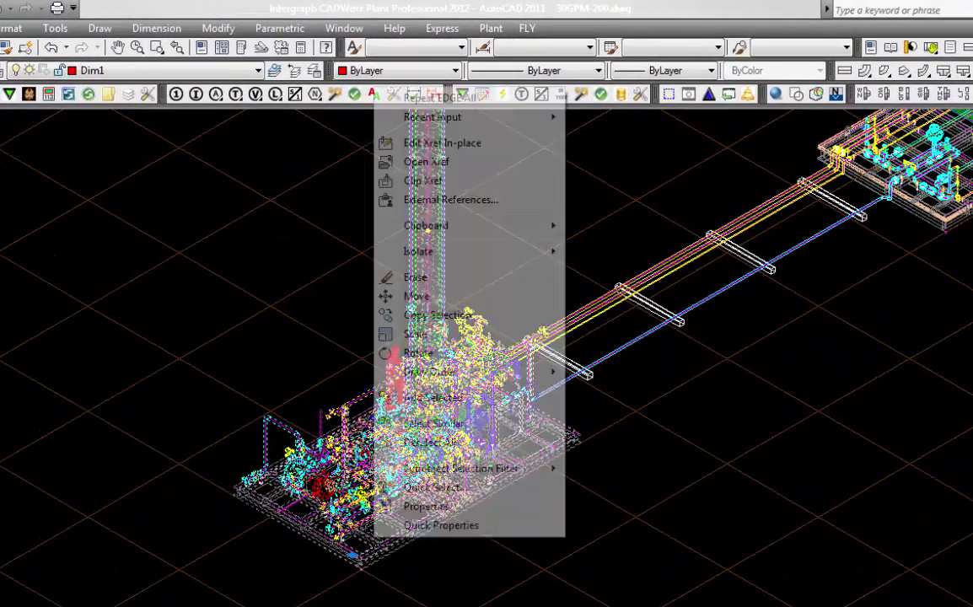
left_click(419, 163)
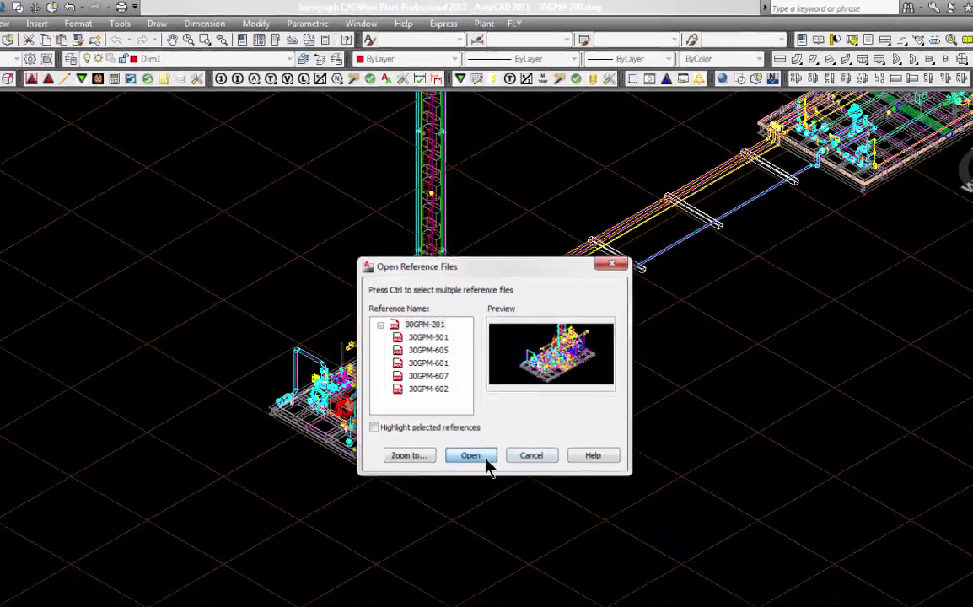
left_click(494, 549)
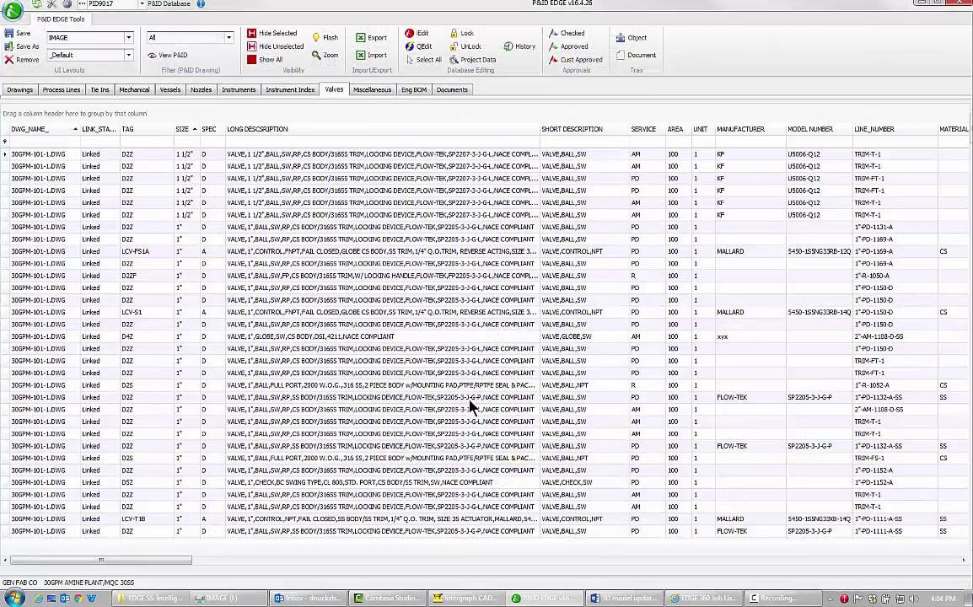
- Show unlinked Eng BOM items, preview the rows through the bleed ring on the P&ID, then close the viewer
left_click(412, 91)
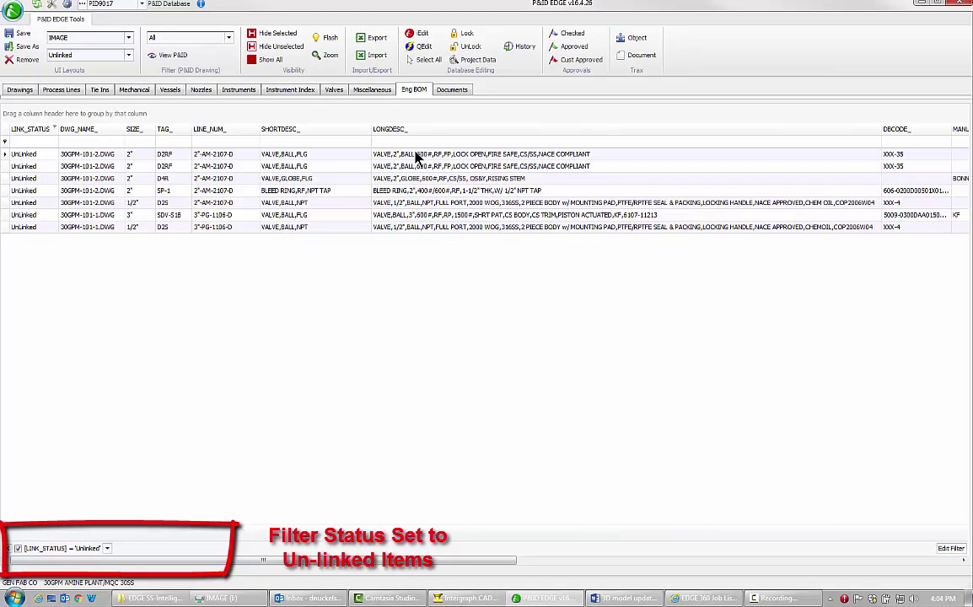
left_click(113, 154)
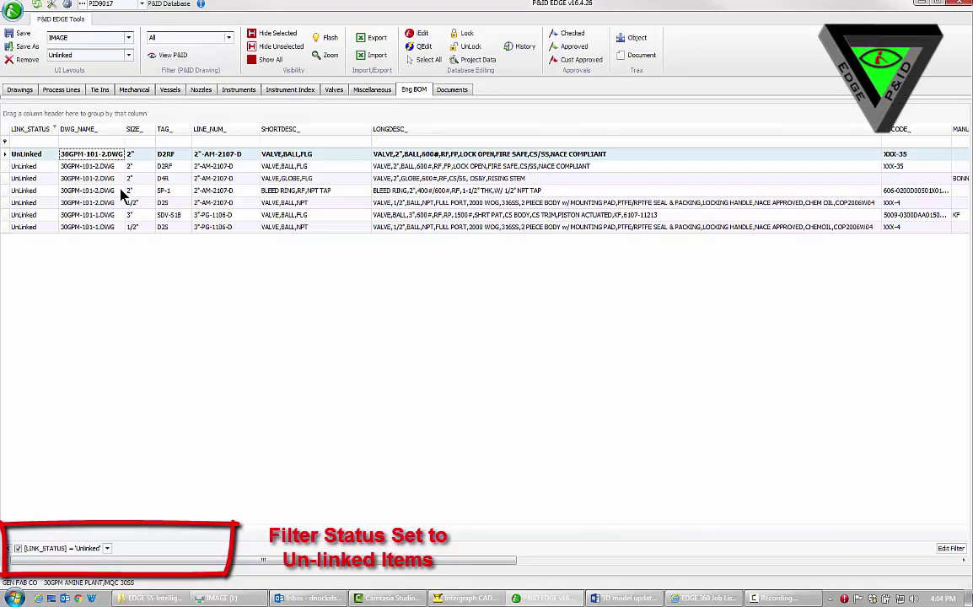
left_click(120, 192, "shift")
left_click(168, 55)
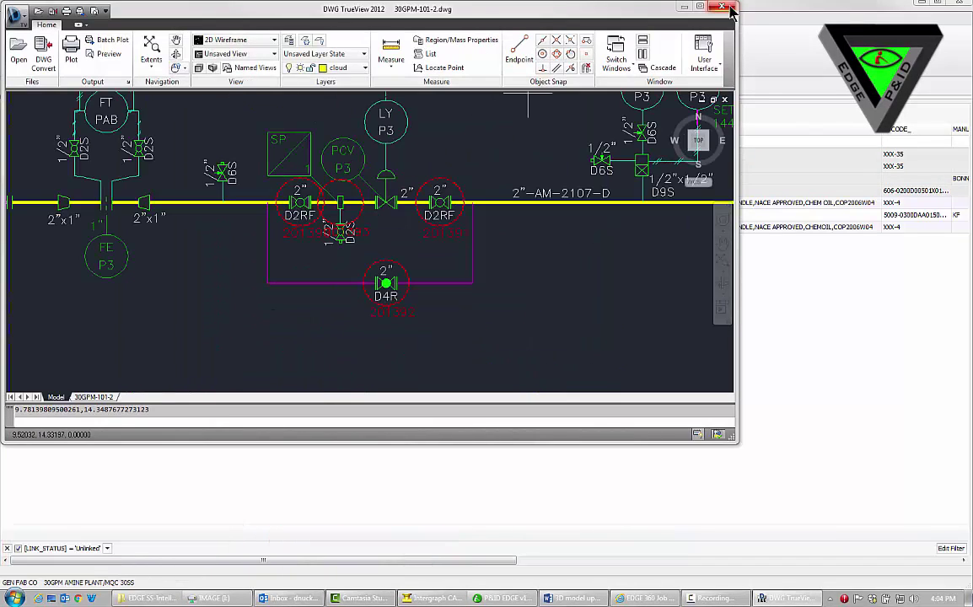
left_click(727, 7)
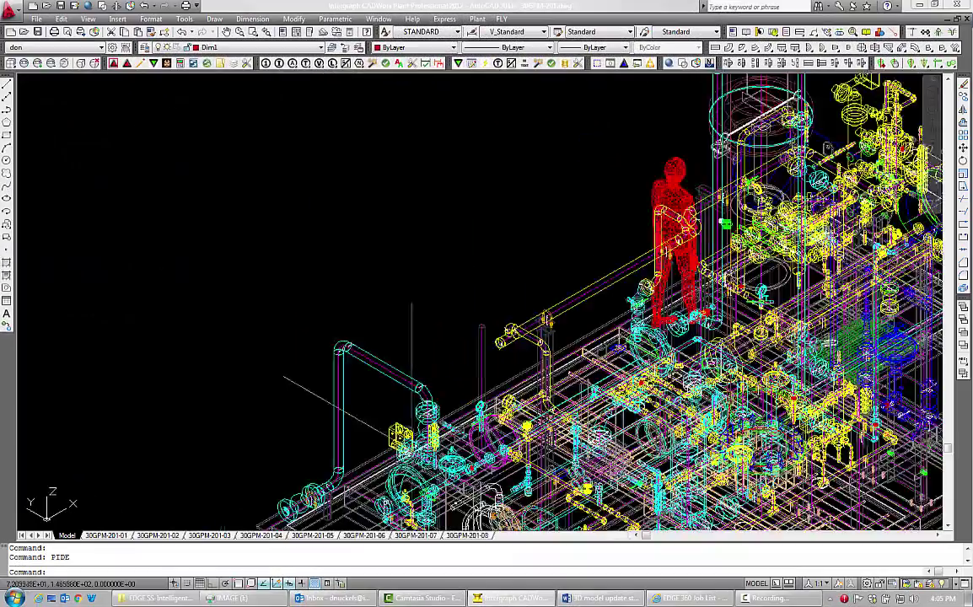
- Use Edit Data on the 3" D2R ball valve, list unlinked P&ID matches and preview the P&ID
scroll(435, 256, "up", 3)
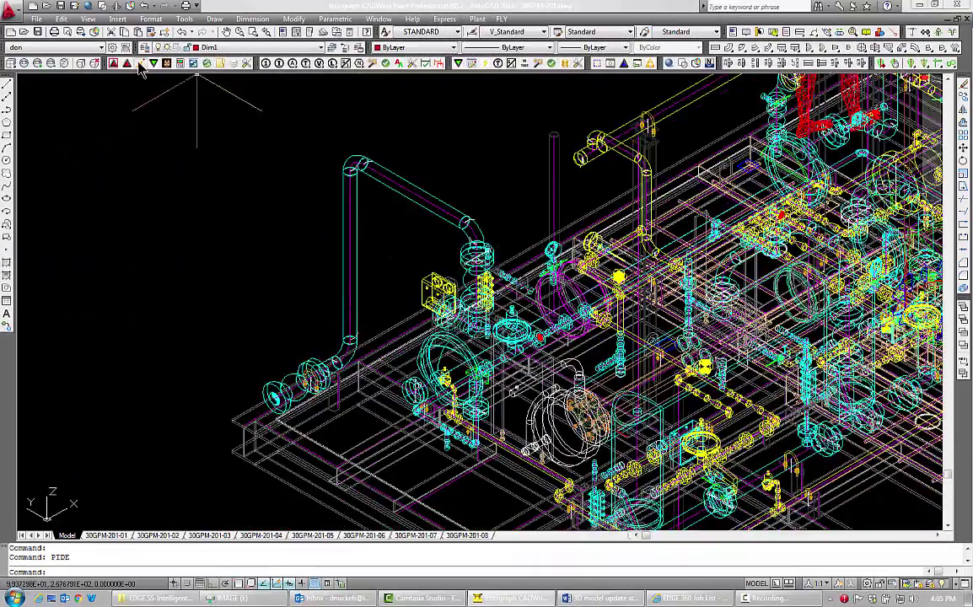
left_click(140, 64)
left_click(286, 392)
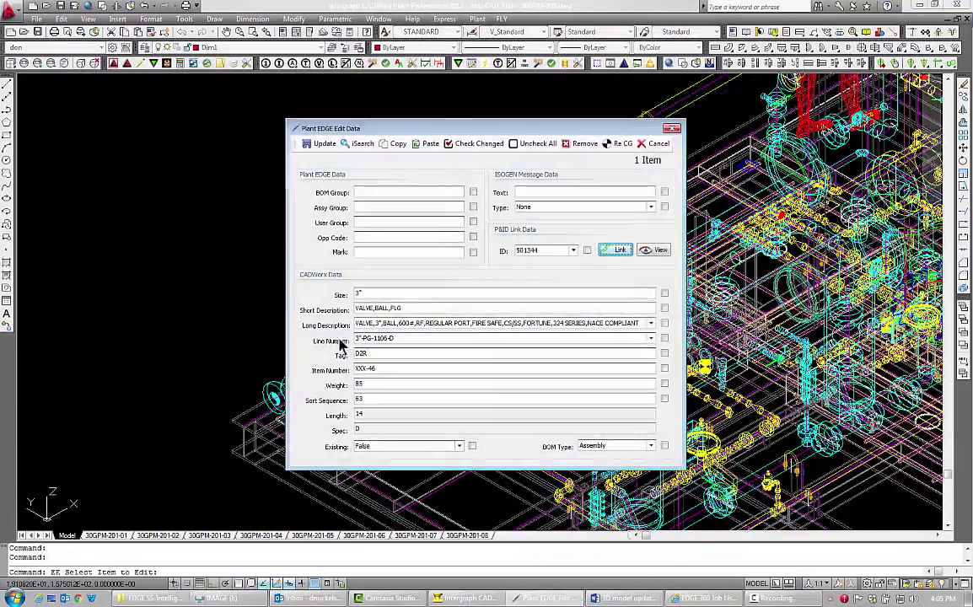
left_click(622, 252)
left_click(446, 456)
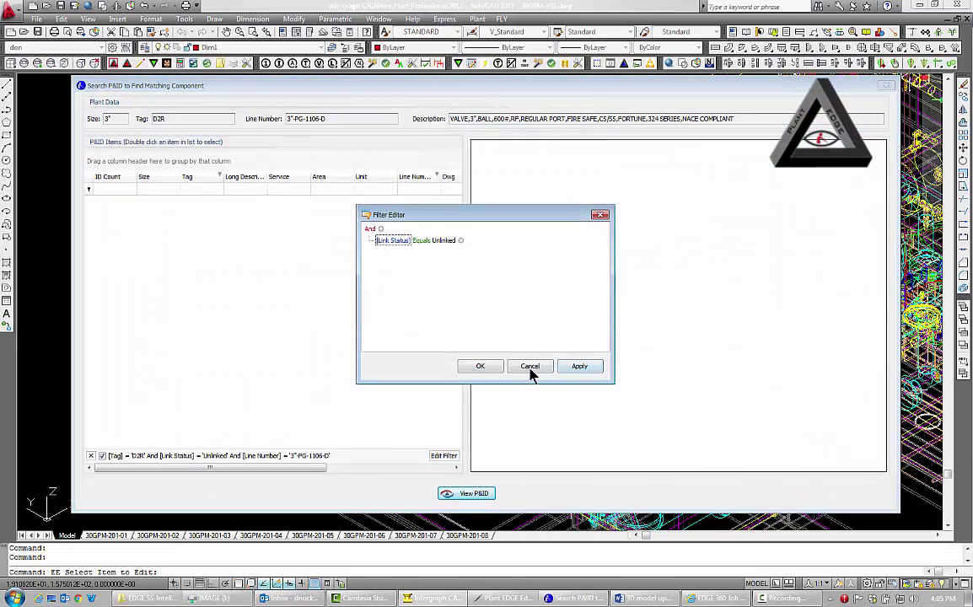
left_click(482, 366)
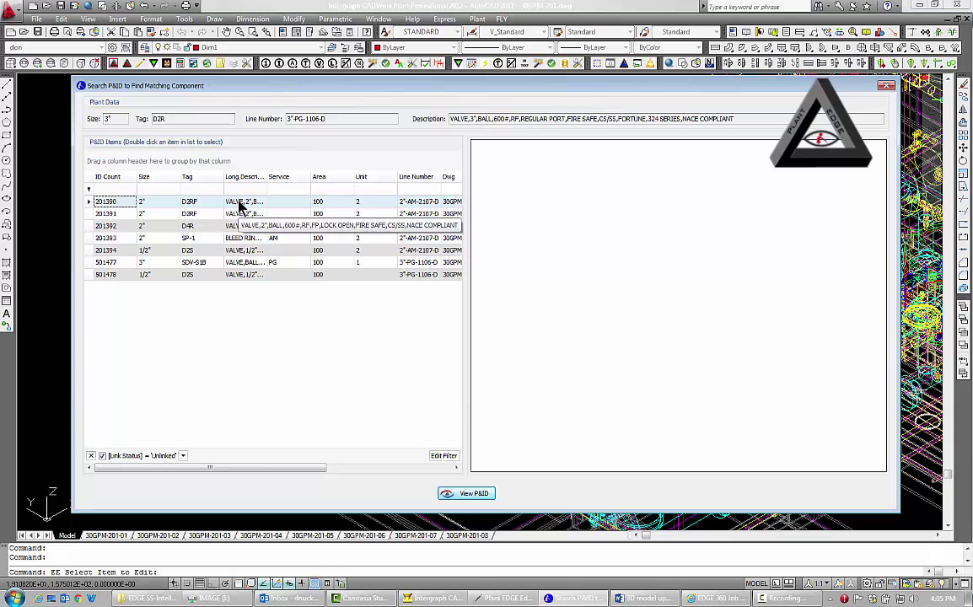
left_click(468, 494)
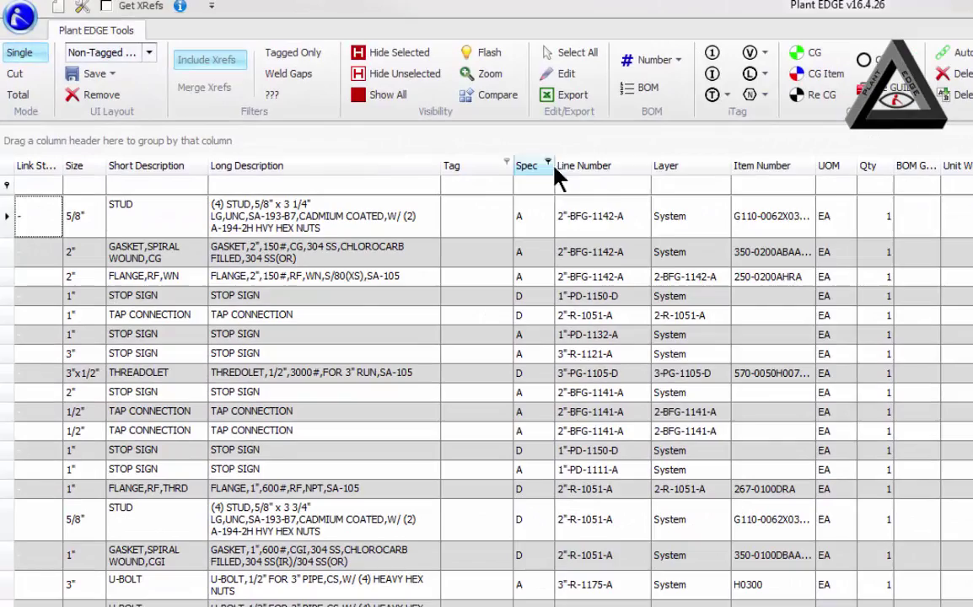
- Filter the Plant EDGE grid's Line Number column to 1"-PD-1111-A and 1"-PD-1132-A
left_click(644, 162)
left_click(650, 222)
left_click(650, 253)
left_click(725, 413)
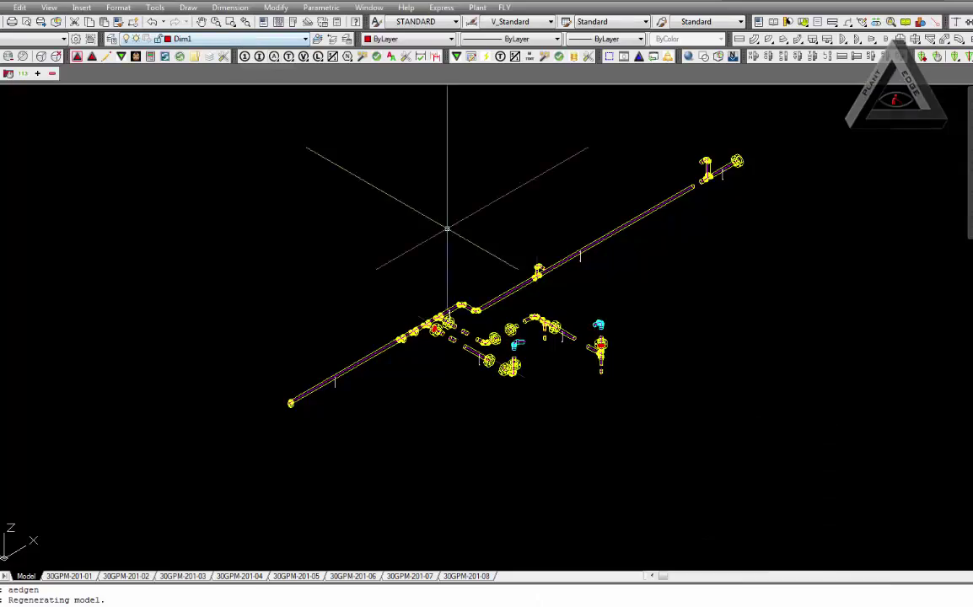
scroll(477, 462, "up", 2)
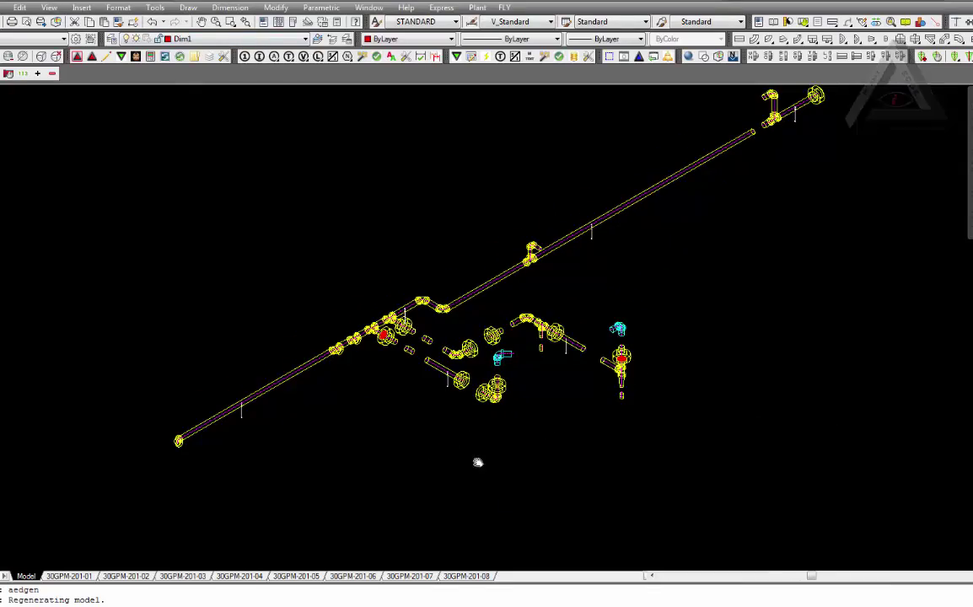
- Change the specification of all visible piping components to A-SS.spc
left_click(478, 9)
mouse_move(609, 206)
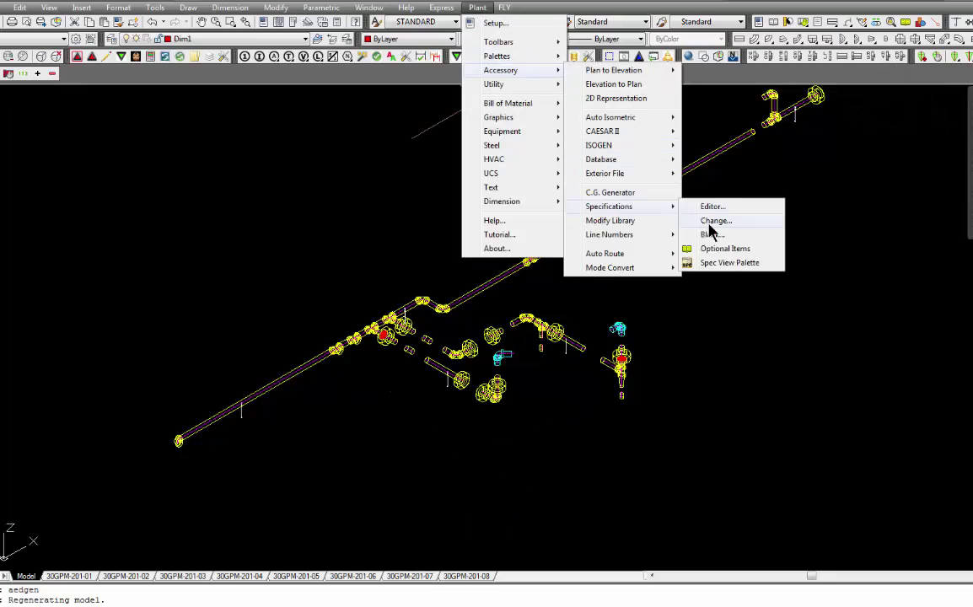
left_click(699, 221)
left_click(757, 279)
left_click(786, 432)
left_click(88, 77)
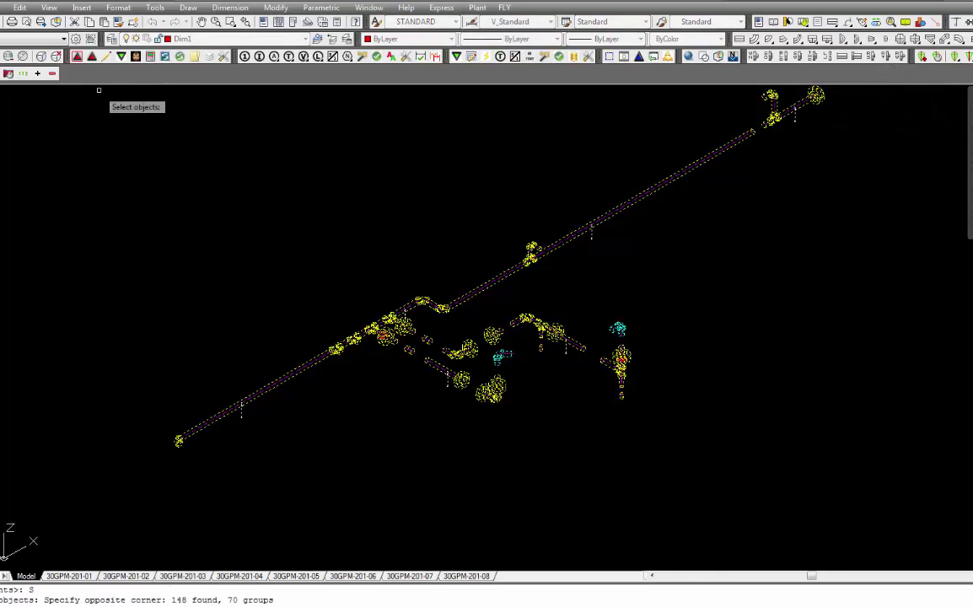
key("Return")
left_click(400, 268)
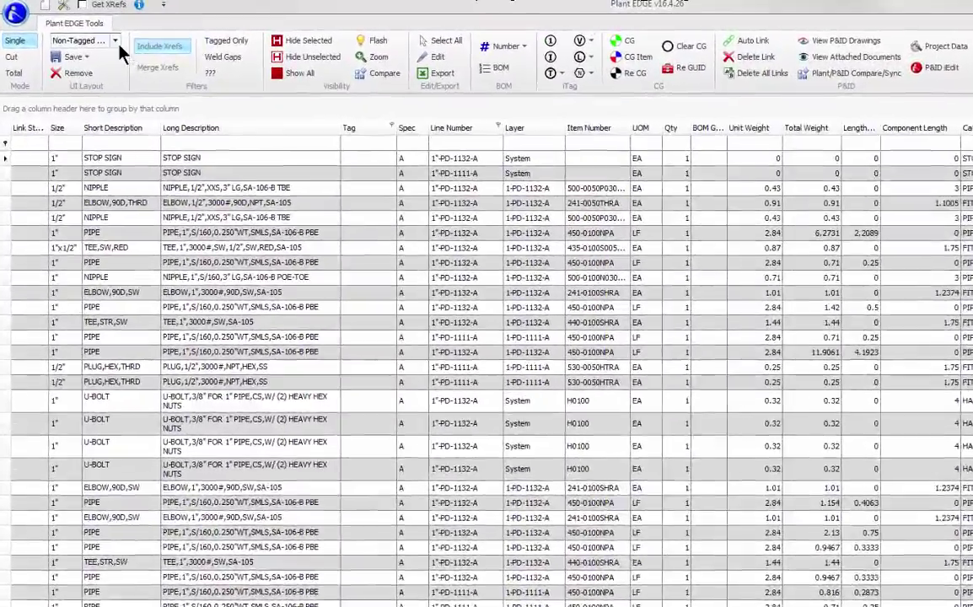
- Compare the Link Problems rows, CHOKE NIPPLE through the last ball valve, against P&ID data
left_click(114, 41)
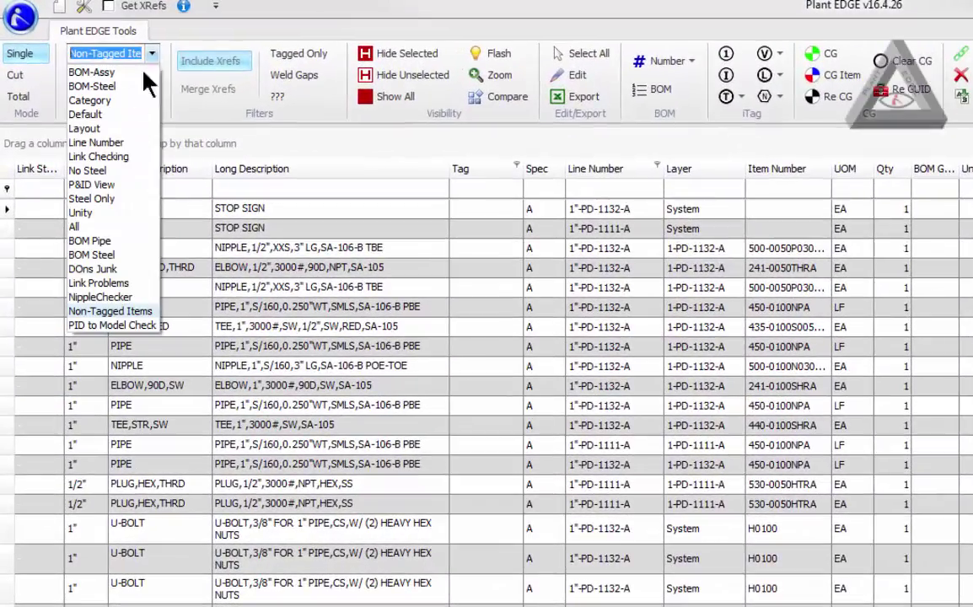
left_click(107, 287)
left_click(15, 136)
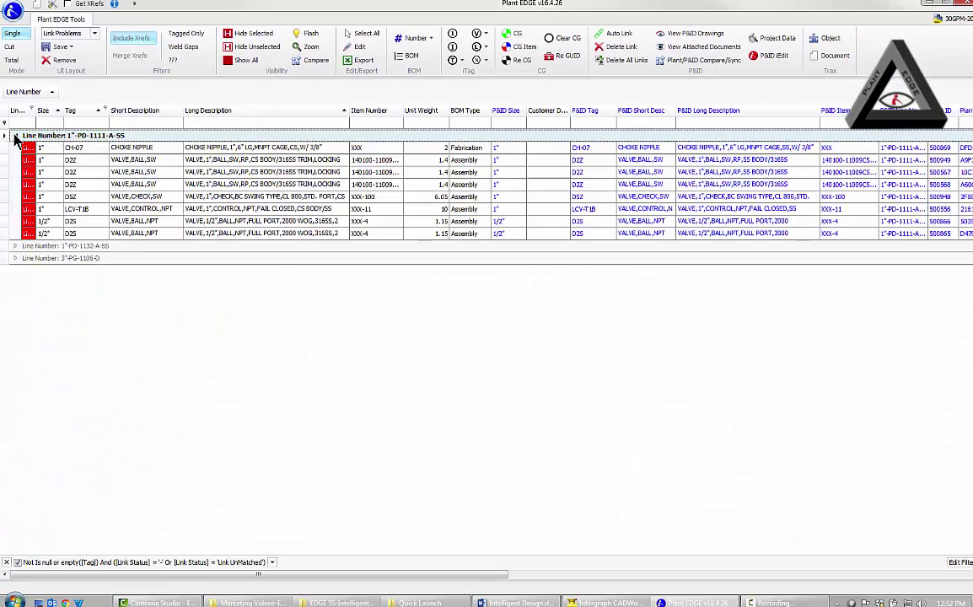
left_click(139, 150)
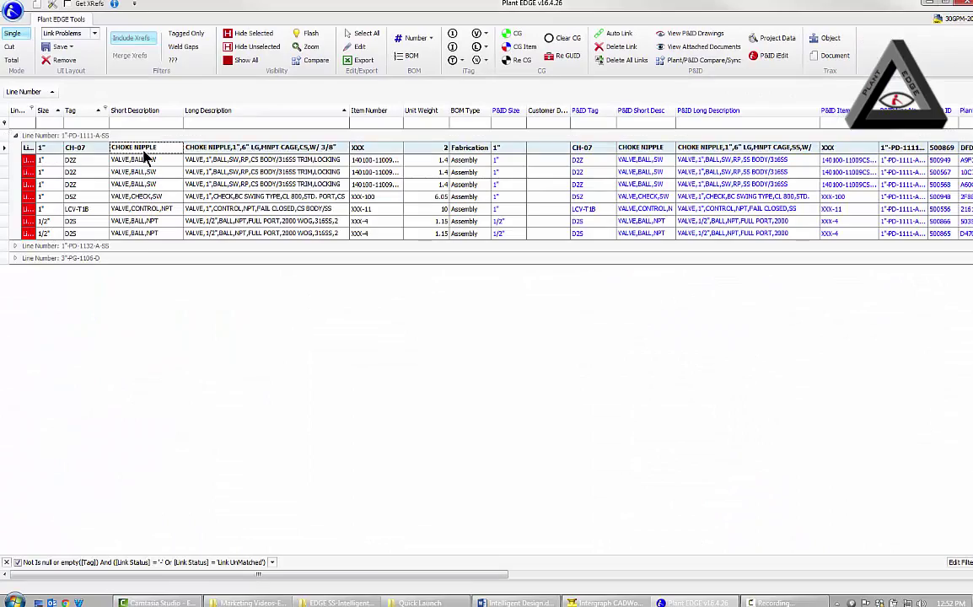
left_click(195, 235)
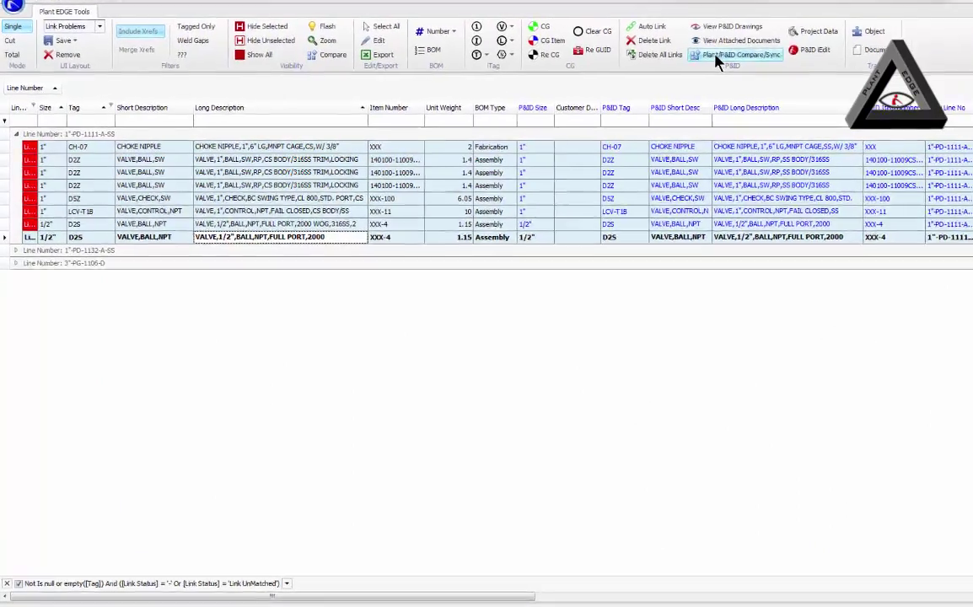
left_click(709, 60)
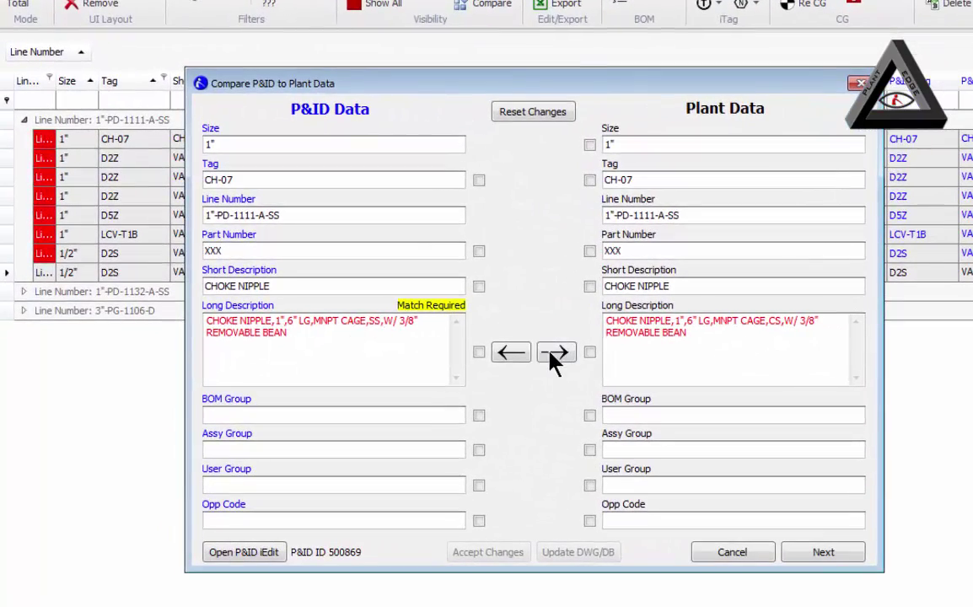
- Copy the P&ID long descriptions onto five mismatched plant items
left_click(555, 354)
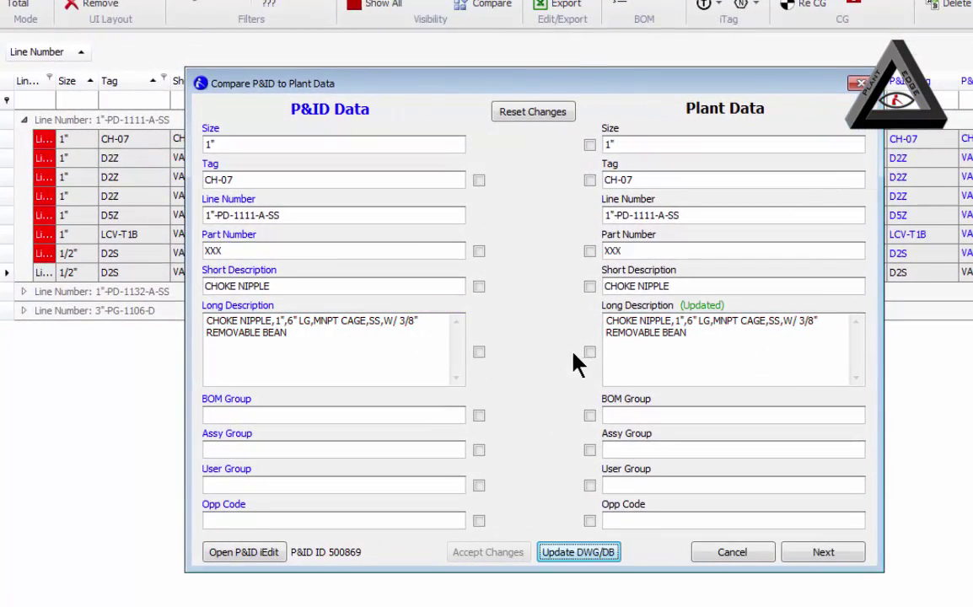
left_click(580, 552)
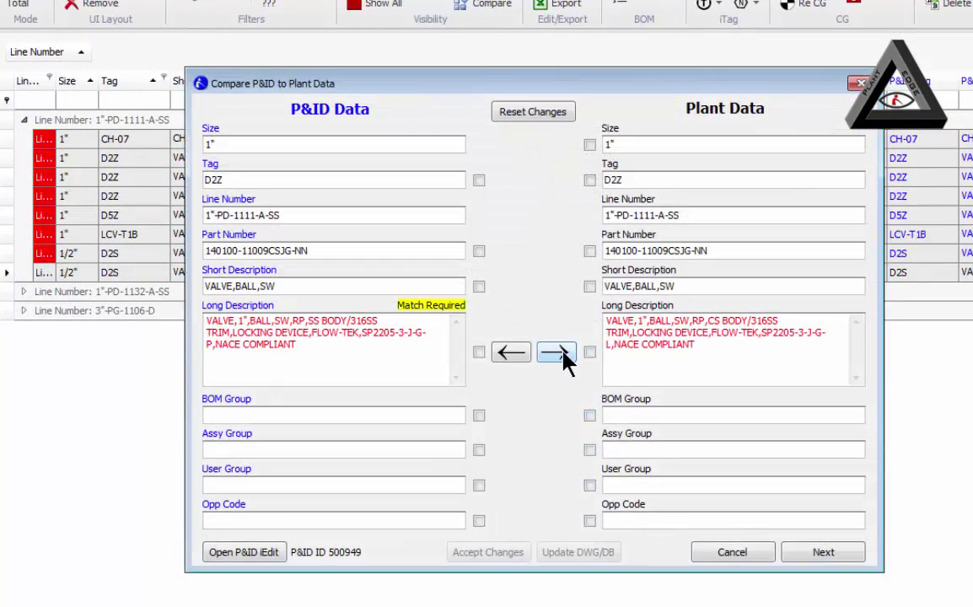
left_click(556, 354)
left_click(580, 552)
left_click(555, 353)
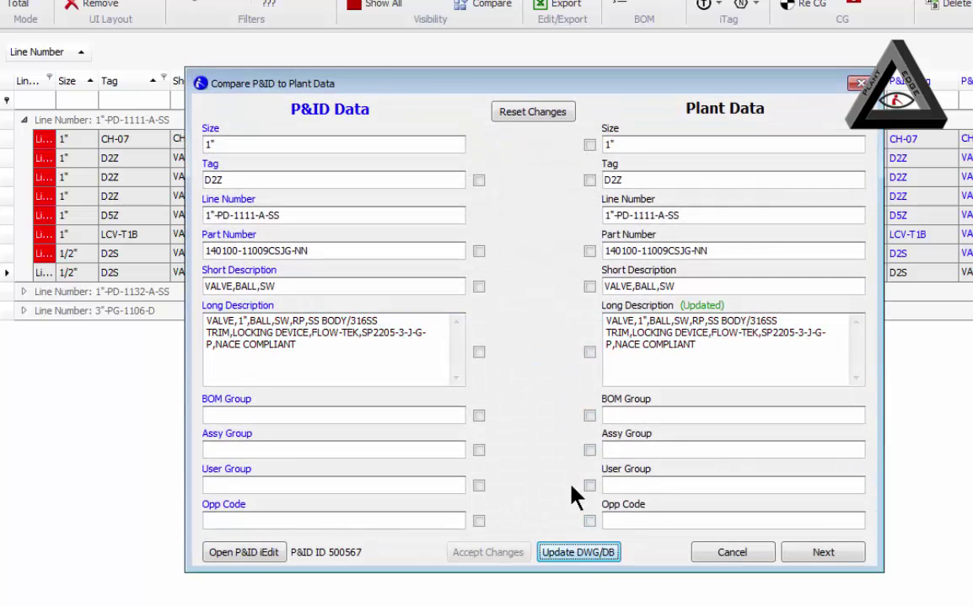
left_click(580, 552)
left_click(558, 354)
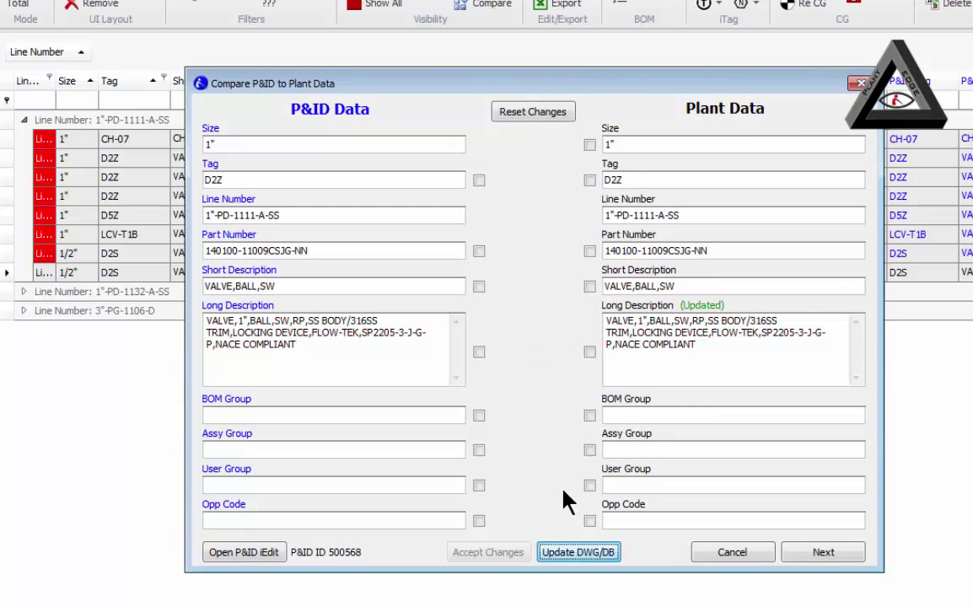
left_click(576, 552)
left_click(555, 354)
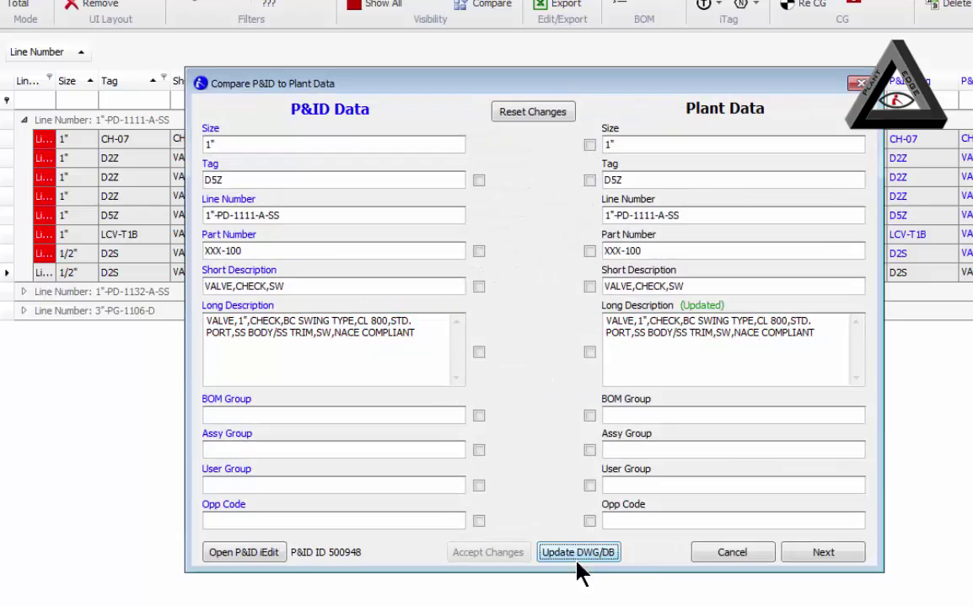
left_click(580, 552)
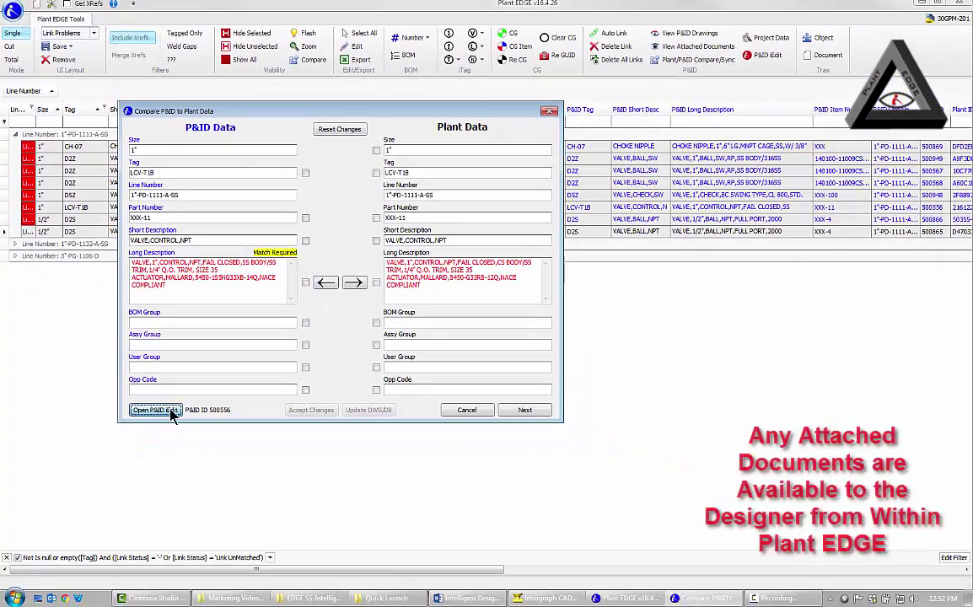
- Review the LCV-T1B valve's P&ID record and datasheet, then update its long description
left_click(164, 421)
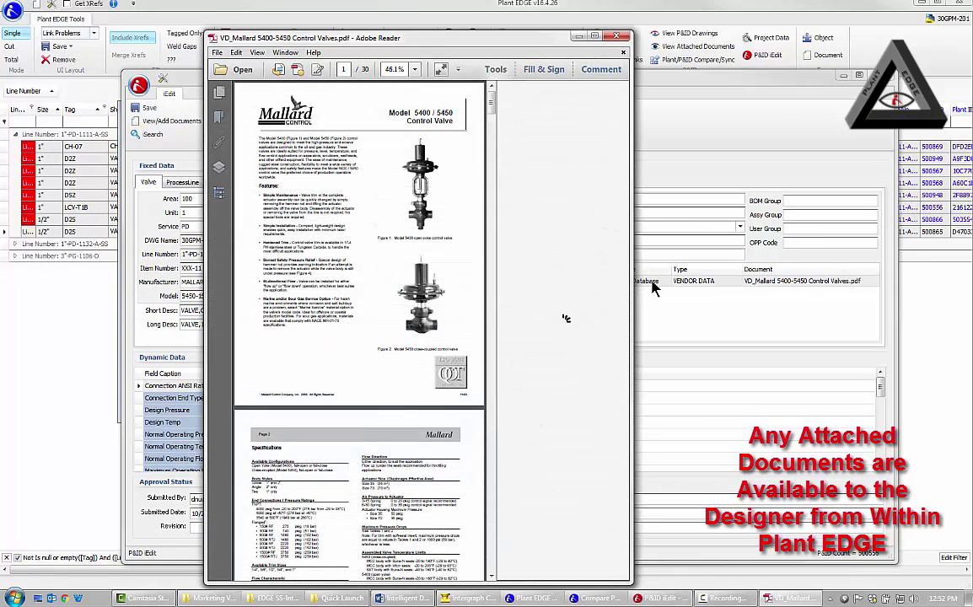
left_click(620, 39)
left_click(870, 75)
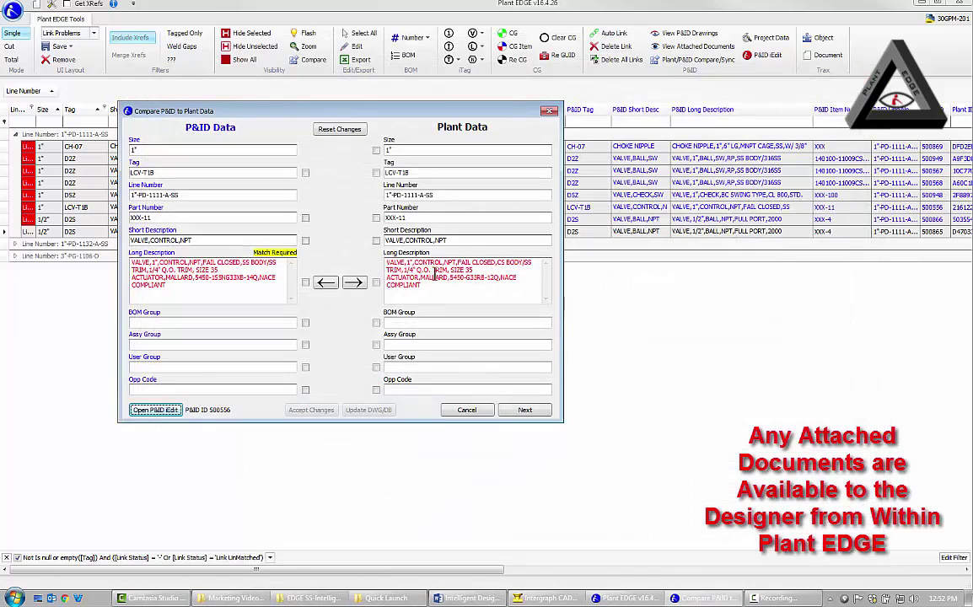
left_click(355, 283)
left_click(368, 410)
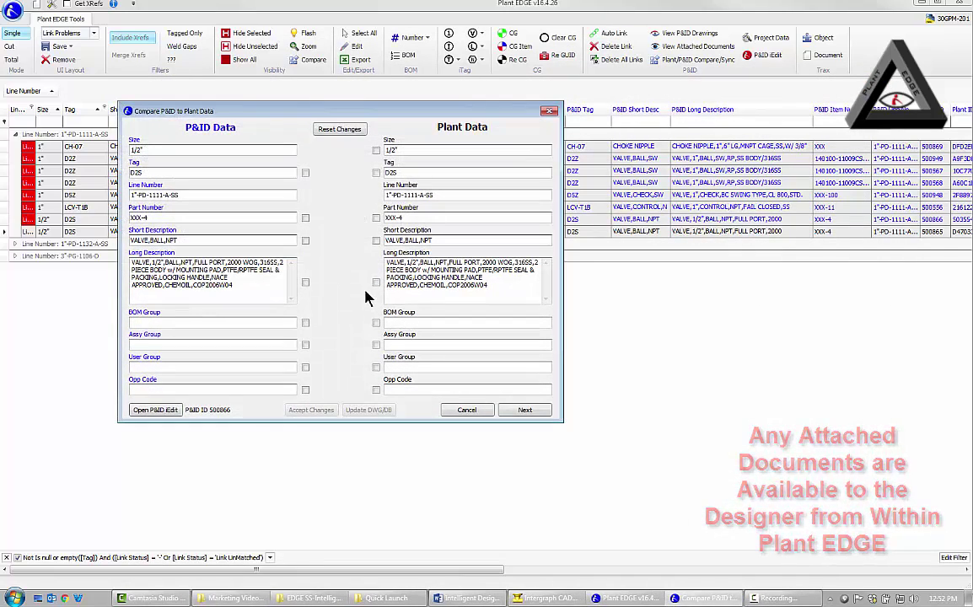
- End the comparison, find the P&ID match for valve SDV-S1B, and preview its drawing
left_click(531, 413)
left_click(526, 410)
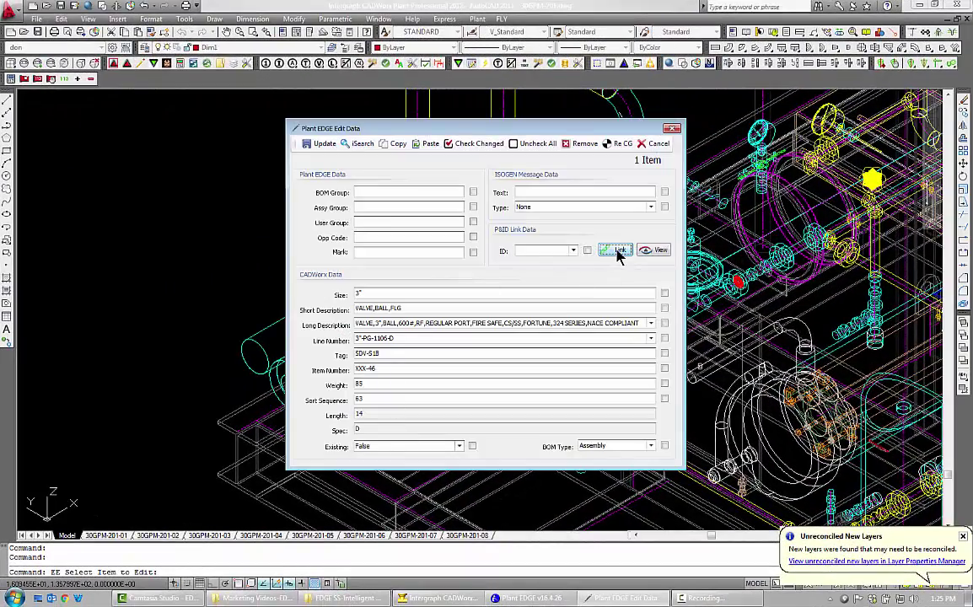
left_click(620, 253)
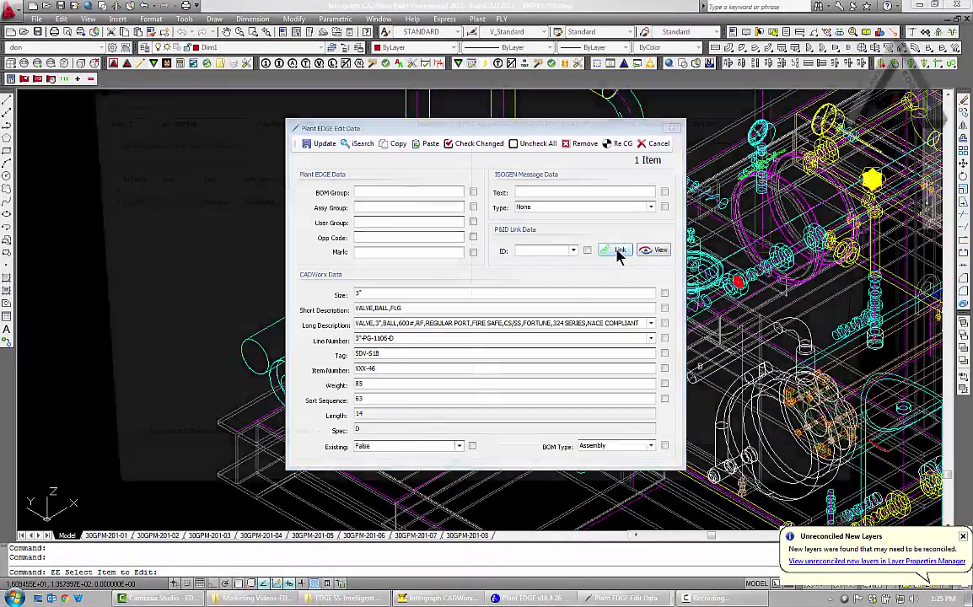
left_click(464, 494)
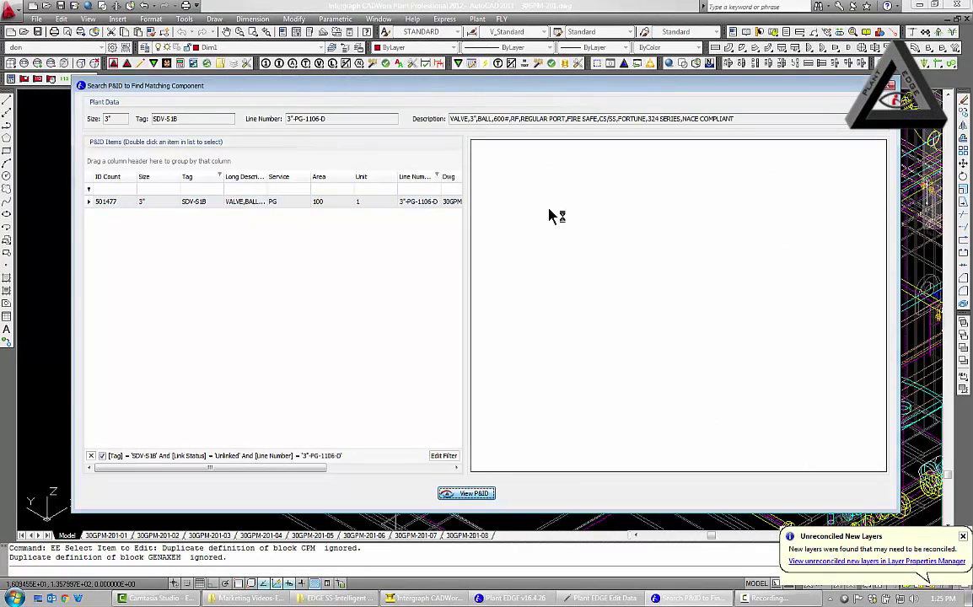
- Link valve SDV-S1B to its P&ID match and copy the P&ID short and long descriptions
double_click(367, 203)
left_click(307, 140)
left_click(507, 599)
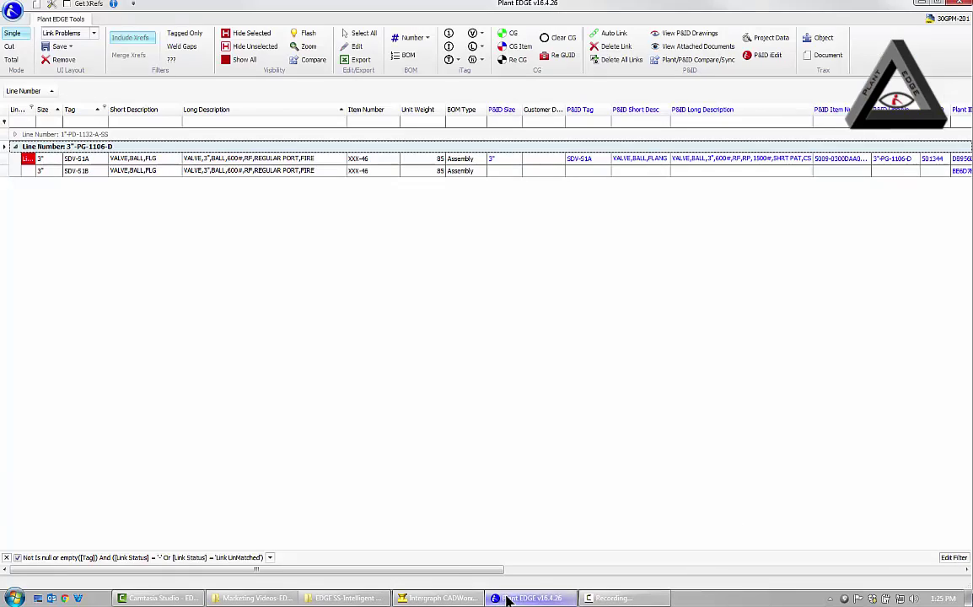
left_click(161, 172)
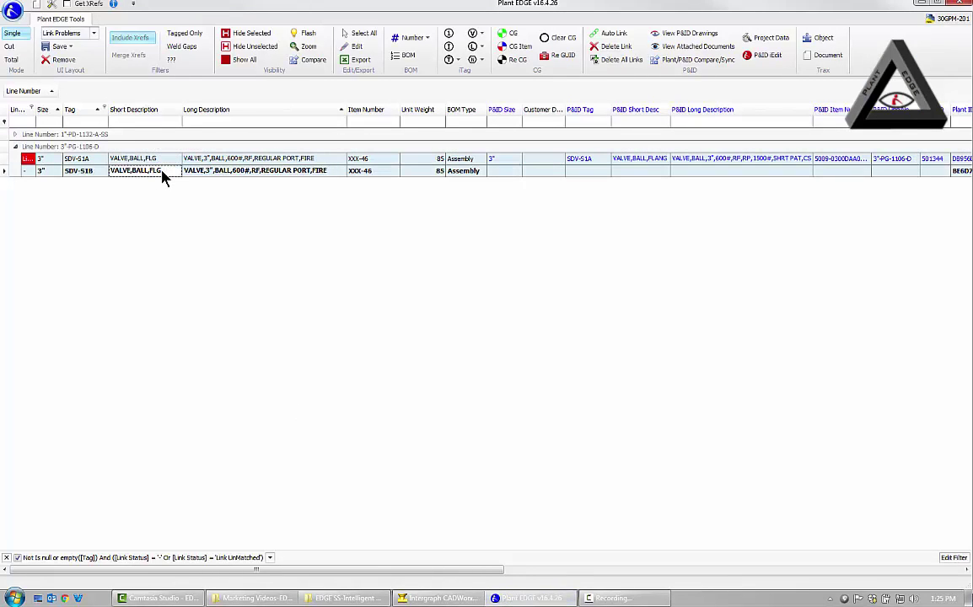
left_click(700, 60)
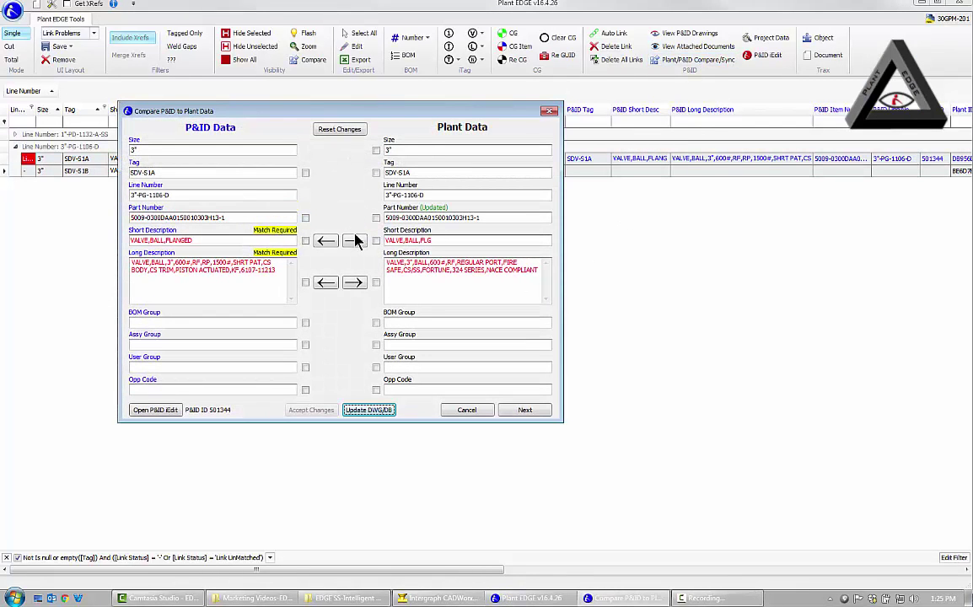
left_click(354, 241)
left_click(354, 282)
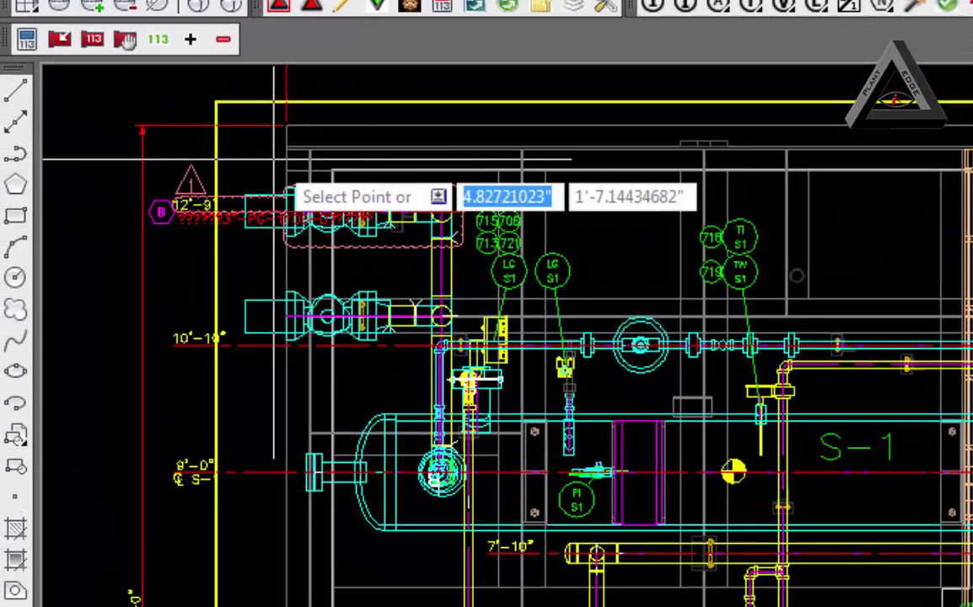
- Place SDV S1A and SDV S1B tag bubbles beside the upper and lower valves
left_click(265, 159)
left_click(287, 207)
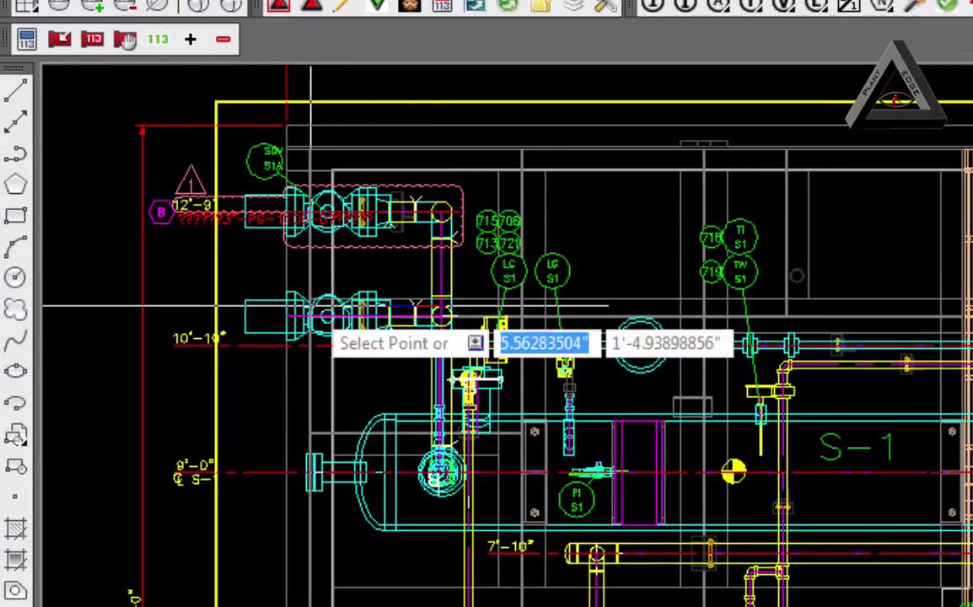
left_click(259, 271)
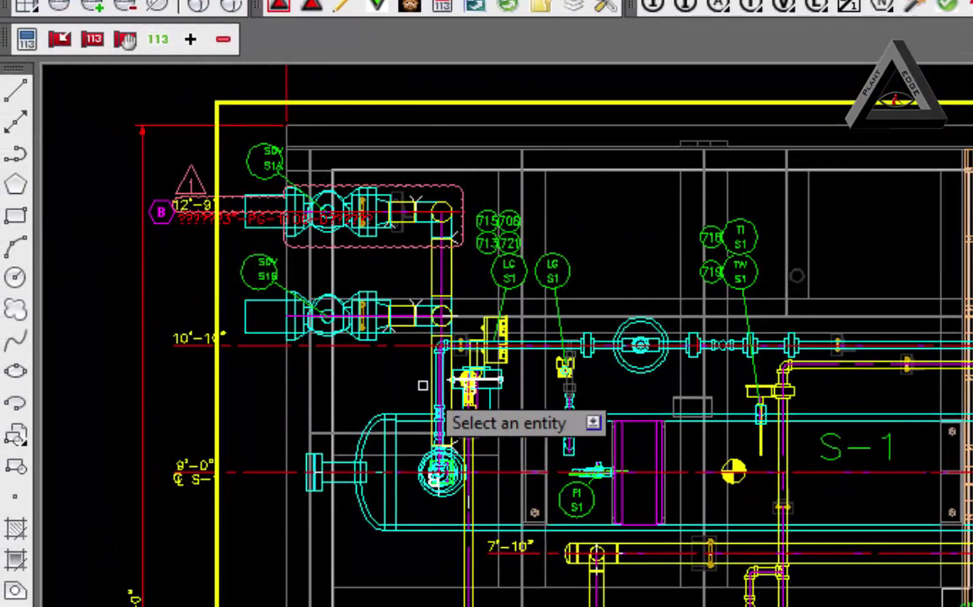
key("Escape")
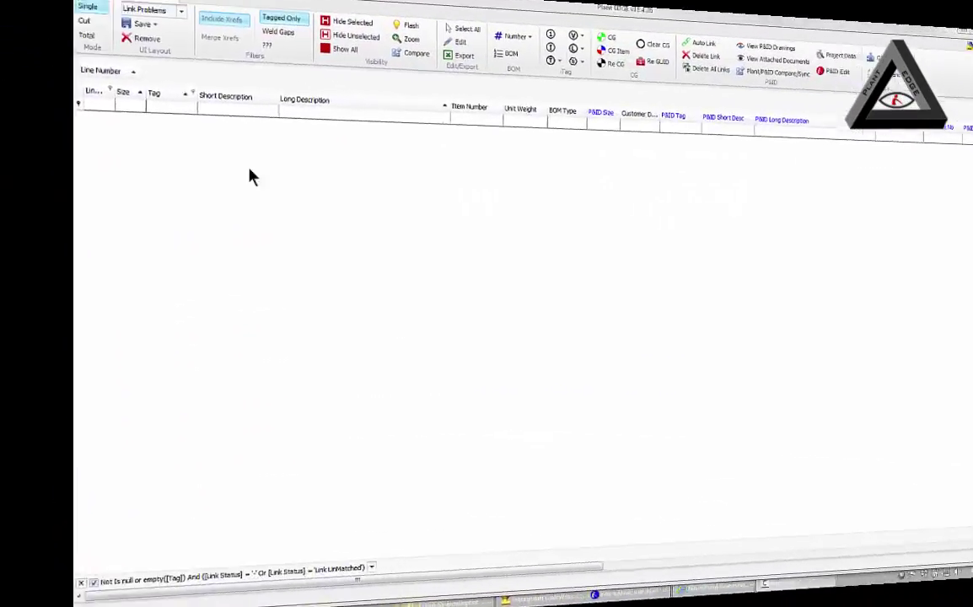
- Switch Plant EDGE to P&ID View and assign Trax item MU-1 to the IMAGE CES checker
left_click(93, 34)
left_click(59, 114)
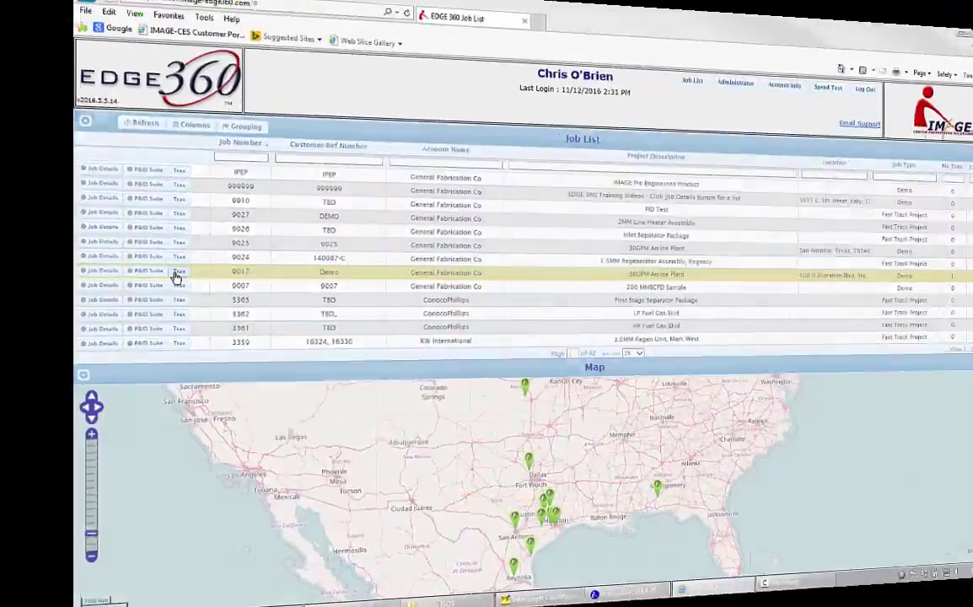
left_click(175, 277)
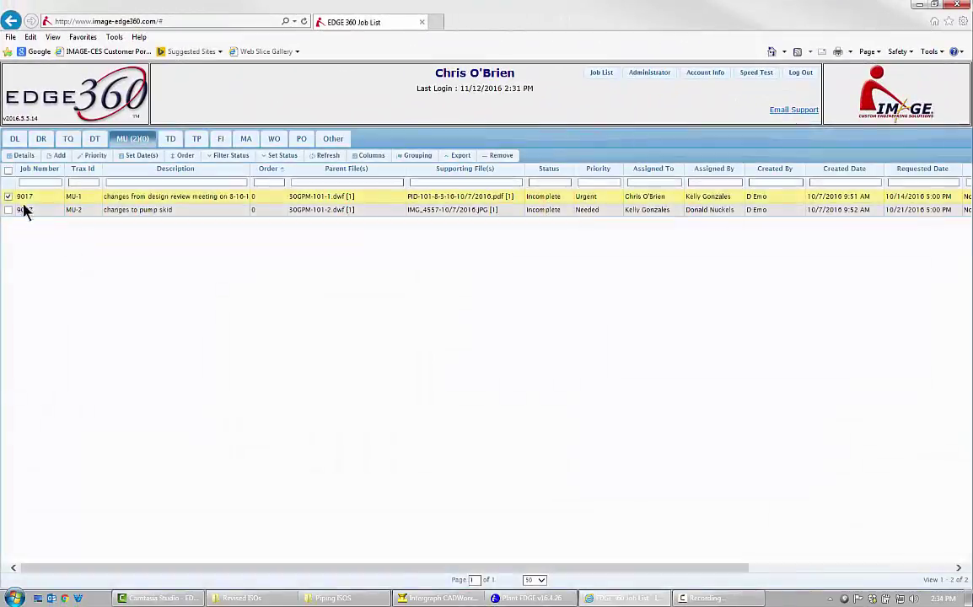
double_click(22, 201)
left_click(335, 217)
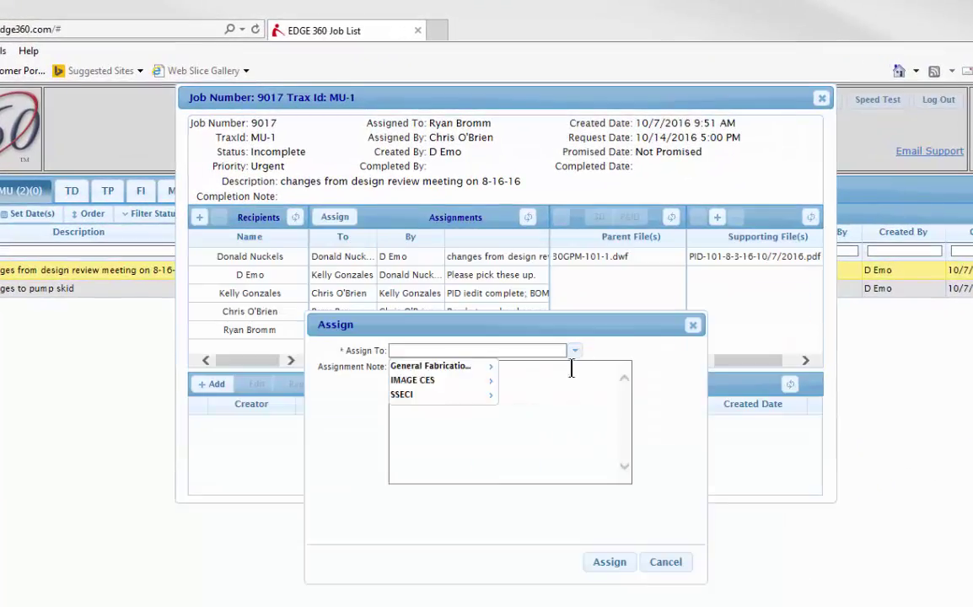
left_click(632, 497)
type("Ready to check")
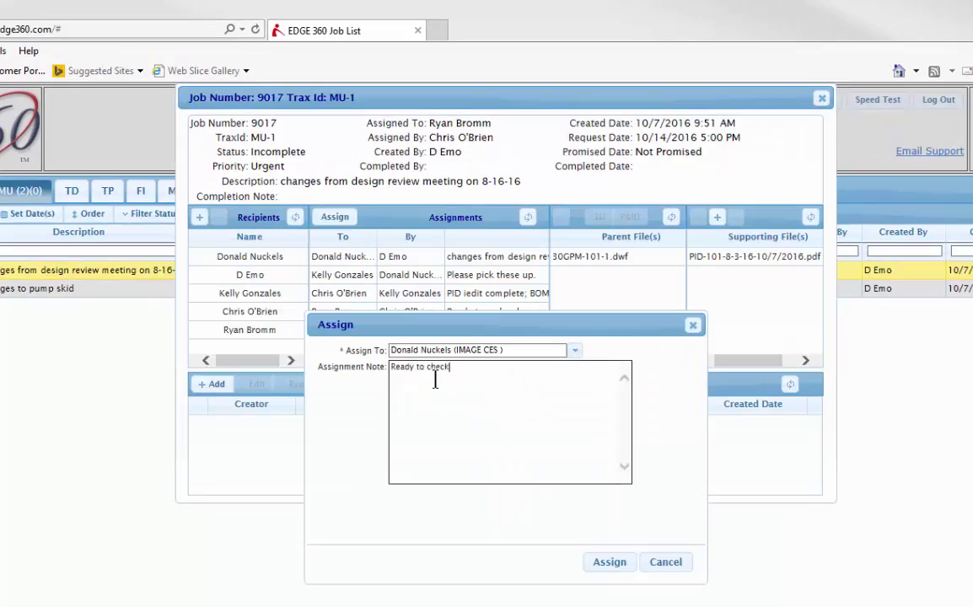
left_click(609, 561)
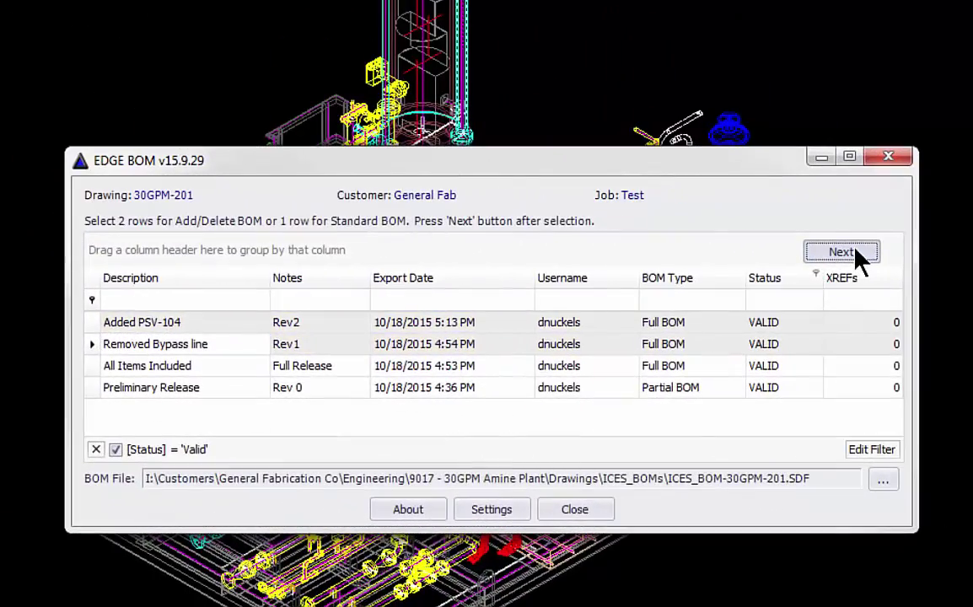
- Generate the add/delete BOM report, then copy-replace the six revised ISOs into Piping ISOS
left_click(843, 252)
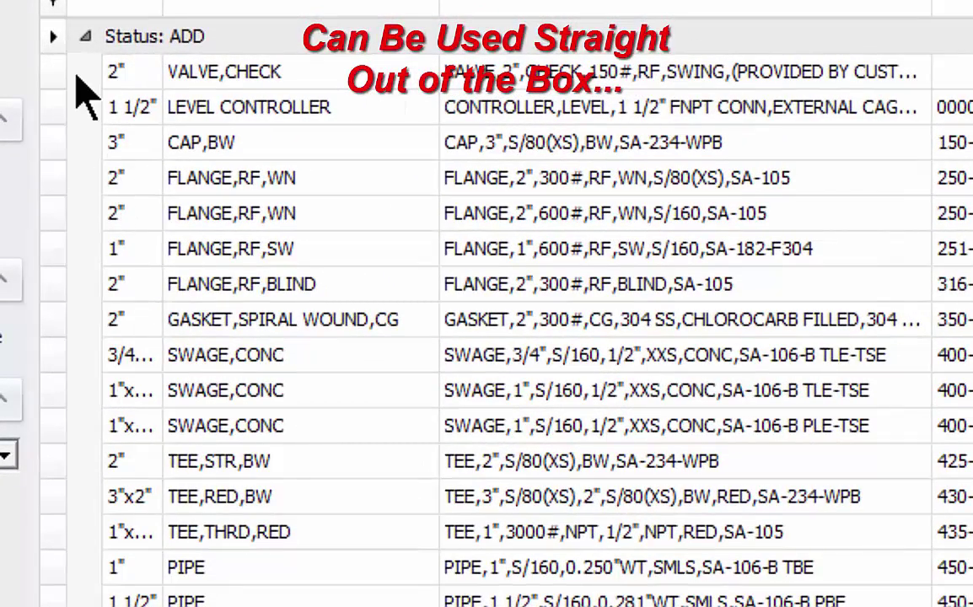
left_click(86, 37)
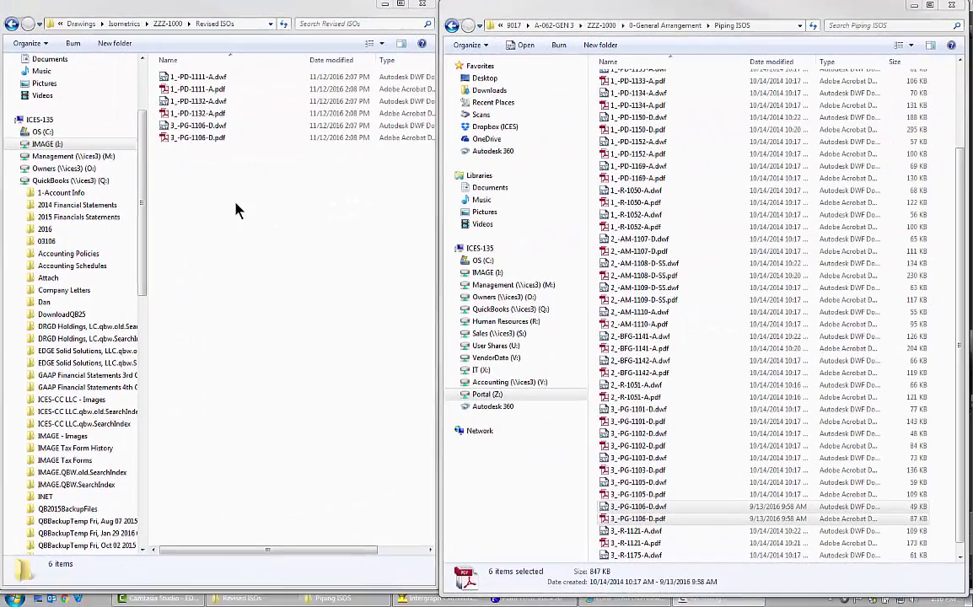
mouse_move(211, 179)
left_mouse_down()
mouse_move(200, 101)
mouse_move(177, 81)
left_mouse_up()
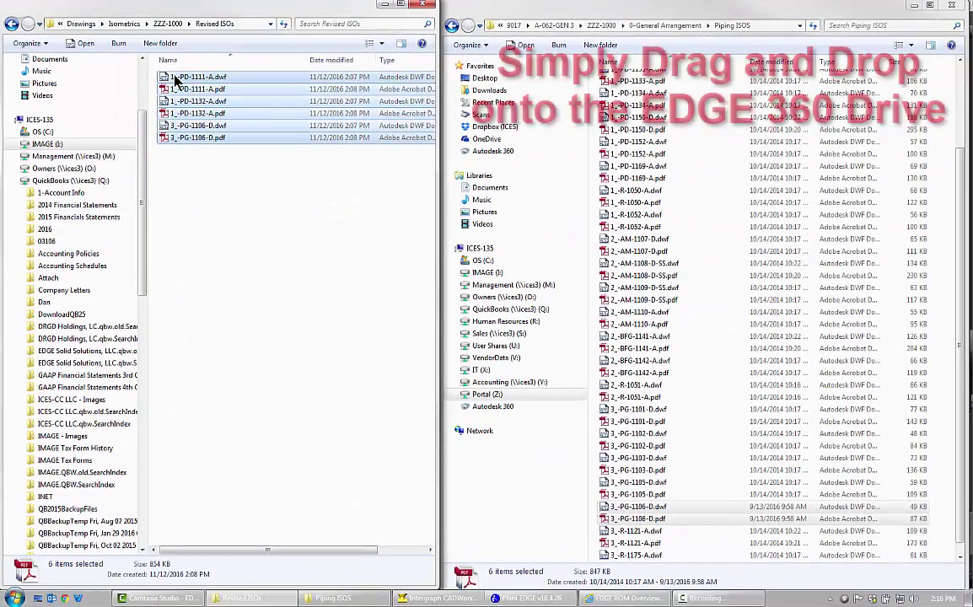
left_click_drag(687, 184, 658, 276)
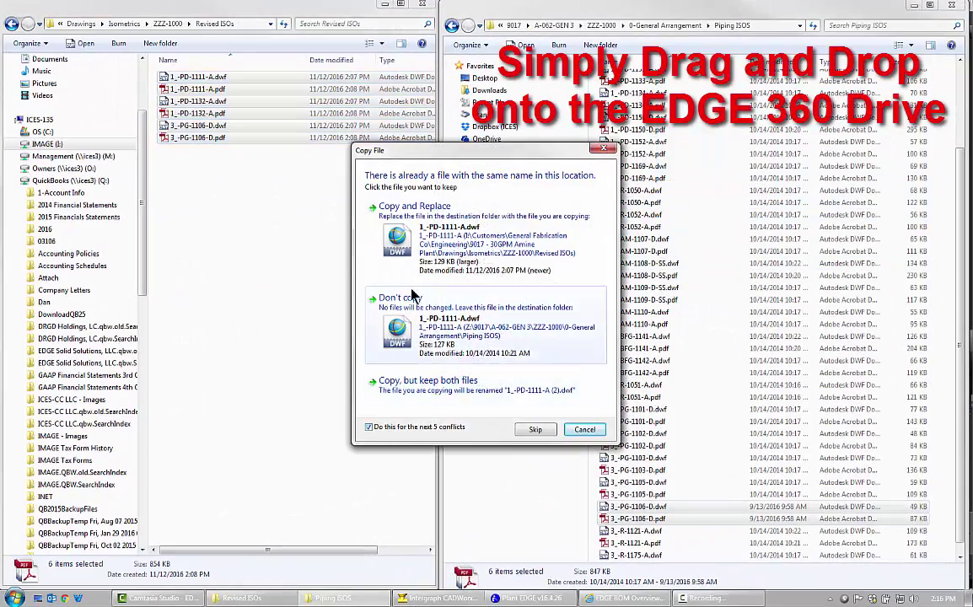
left_click(447, 244)
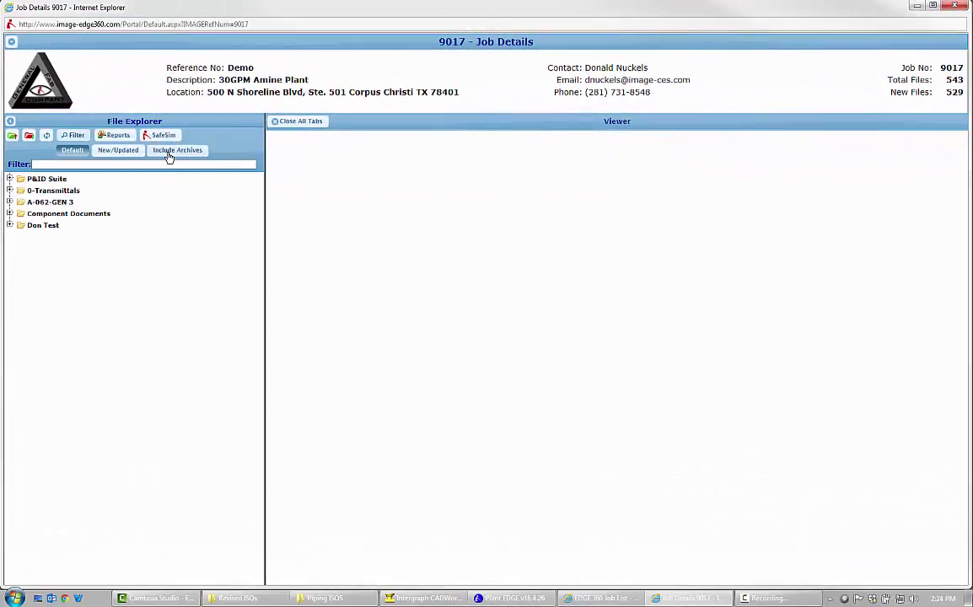
- Include archives and browse to the archived 0-General Arrangement Piping ISOS folder
left_click(168, 155)
left_click(47, 180)
left_click(61, 213)
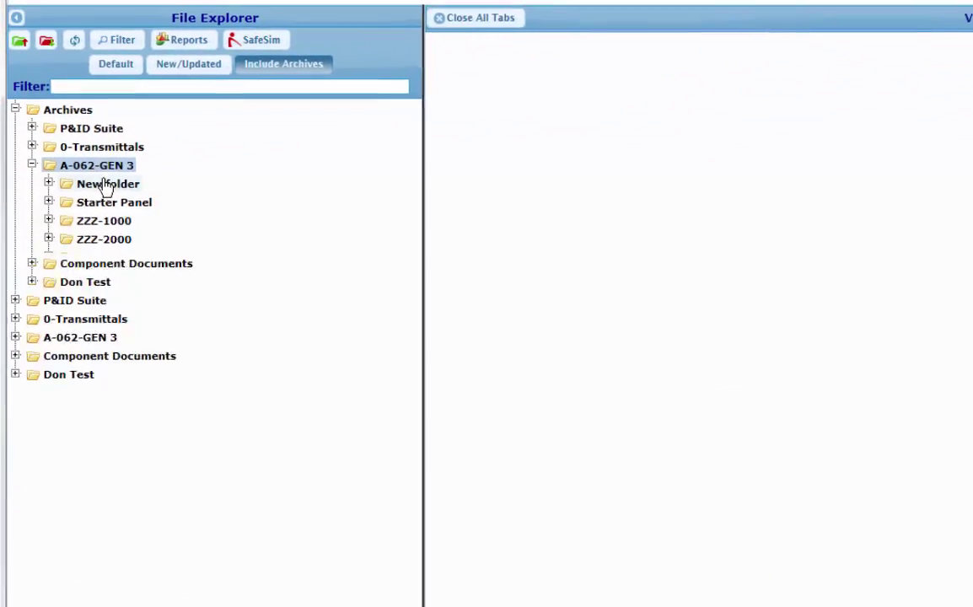
left_click(114, 221)
left_click(169, 236)
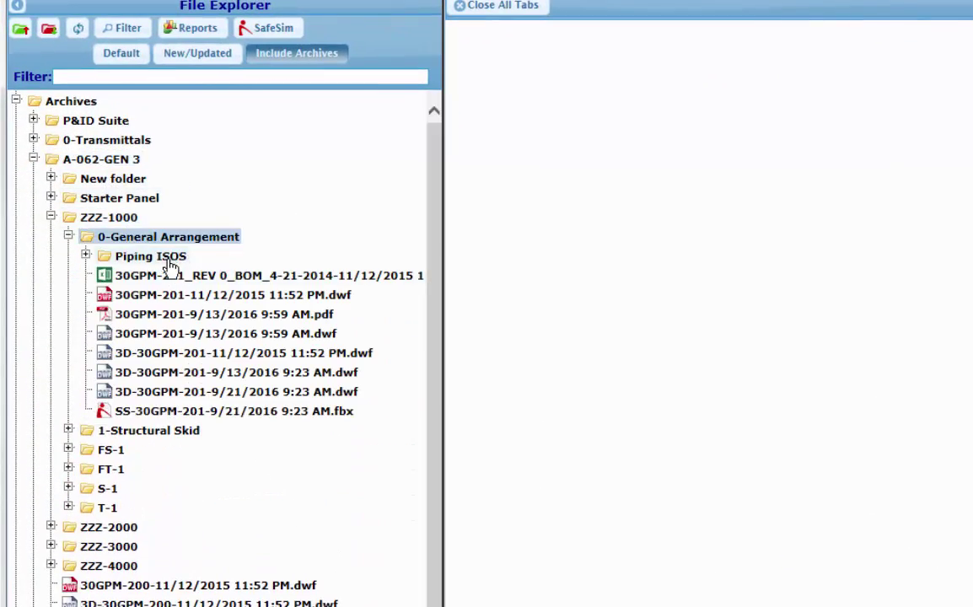
left_click(169, 261)
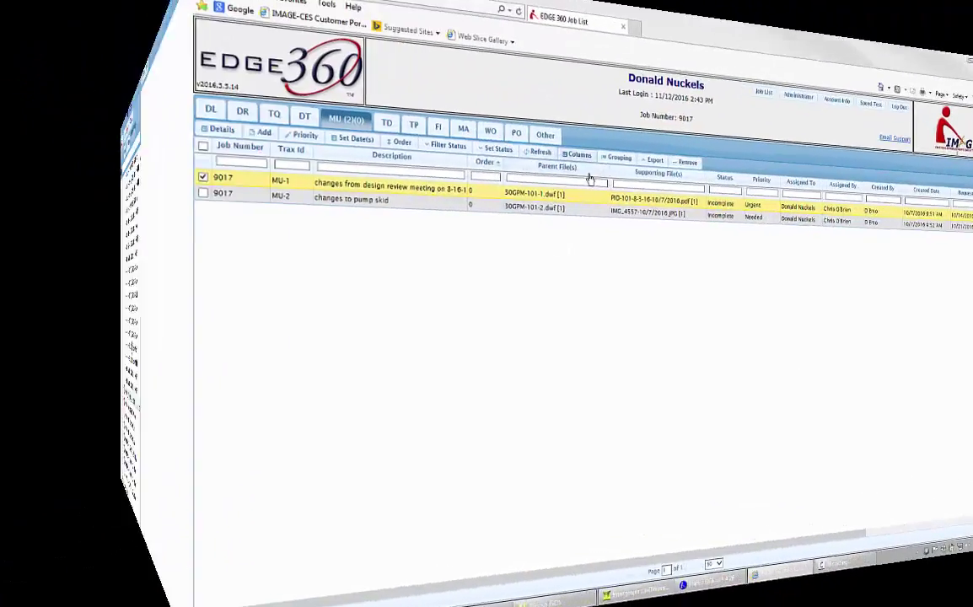
- Set MU-1 and MU-2 to Complete with the note 'Finished' and show completed items
left_click(179, 54)
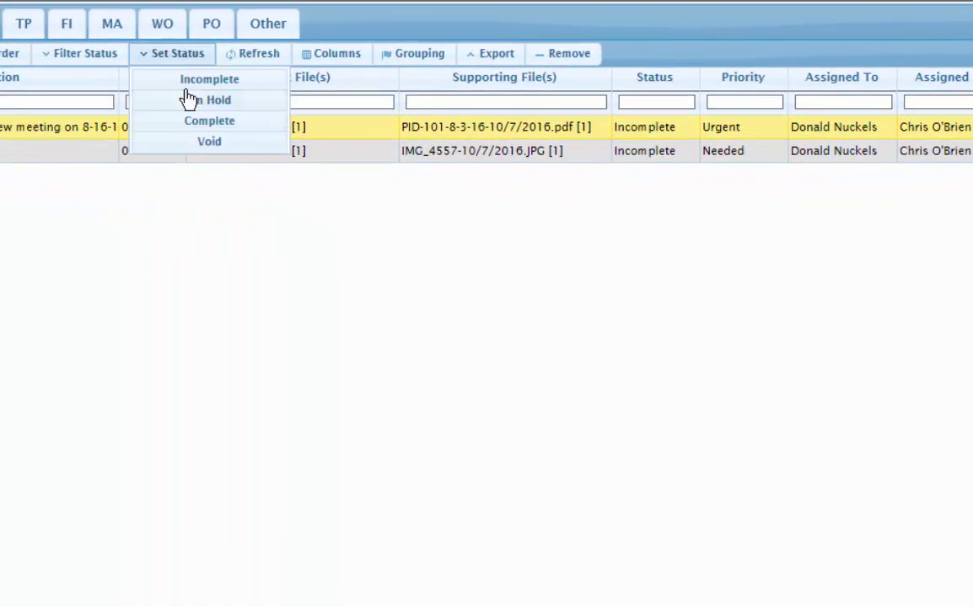
left_click(192, 126)
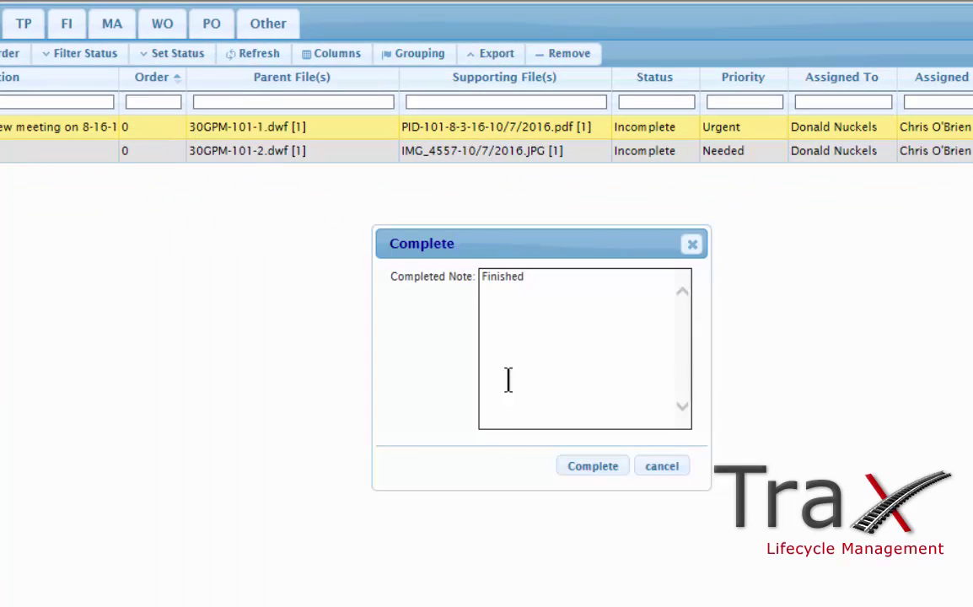
left_click(587, 464)
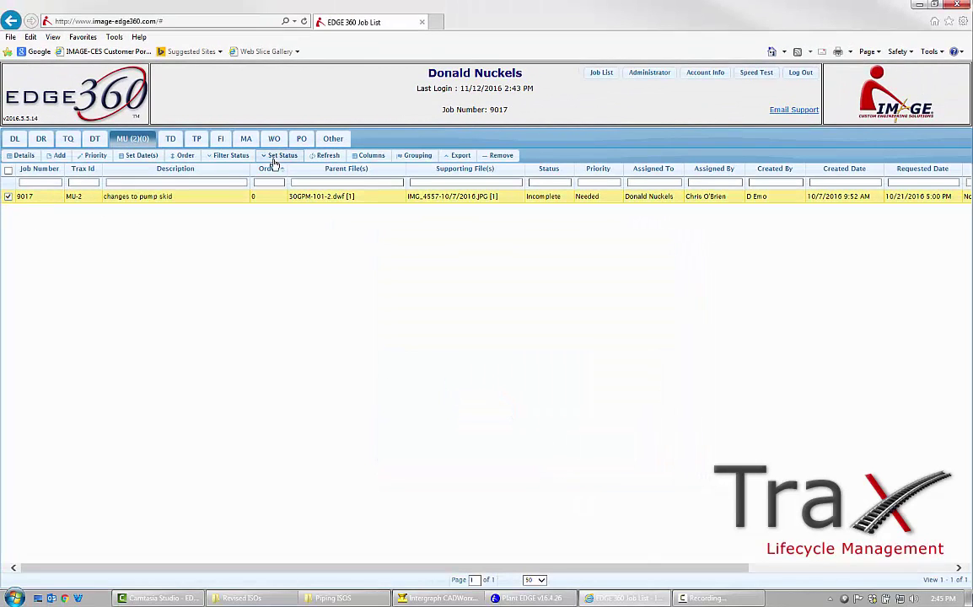
left_click(301, 193)
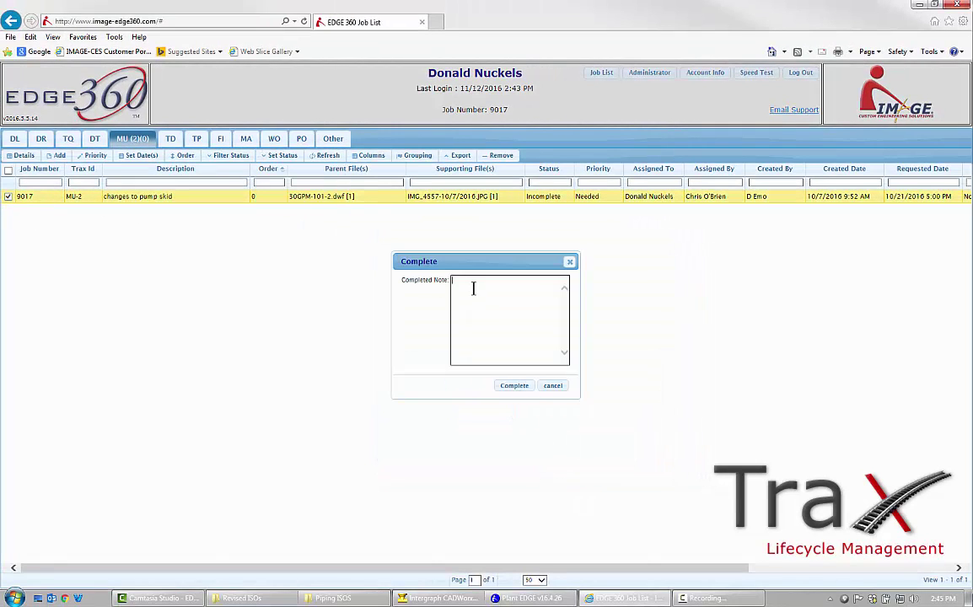
left_click(521, 387)
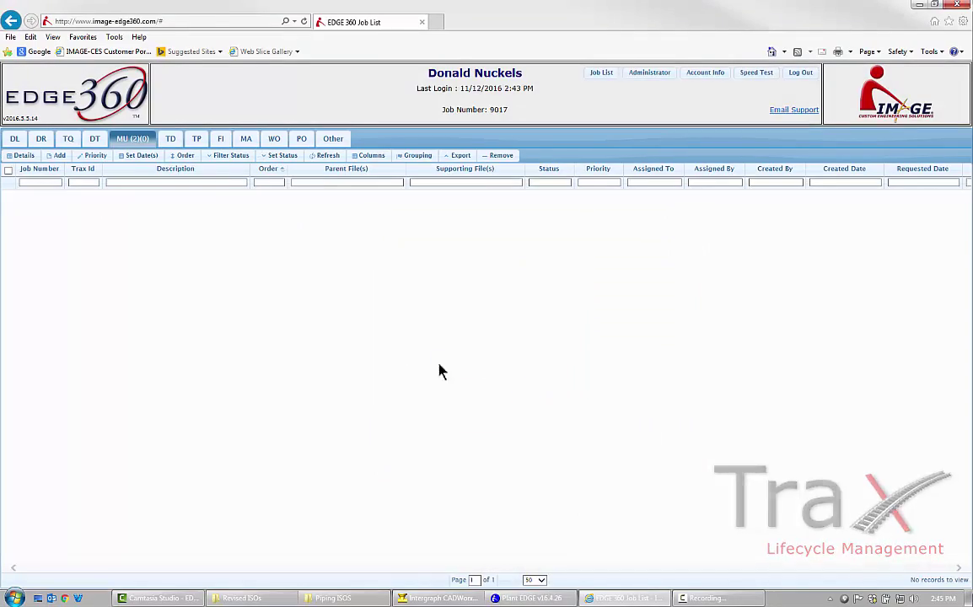
left_click(231, 163)
left_click(228, 203)
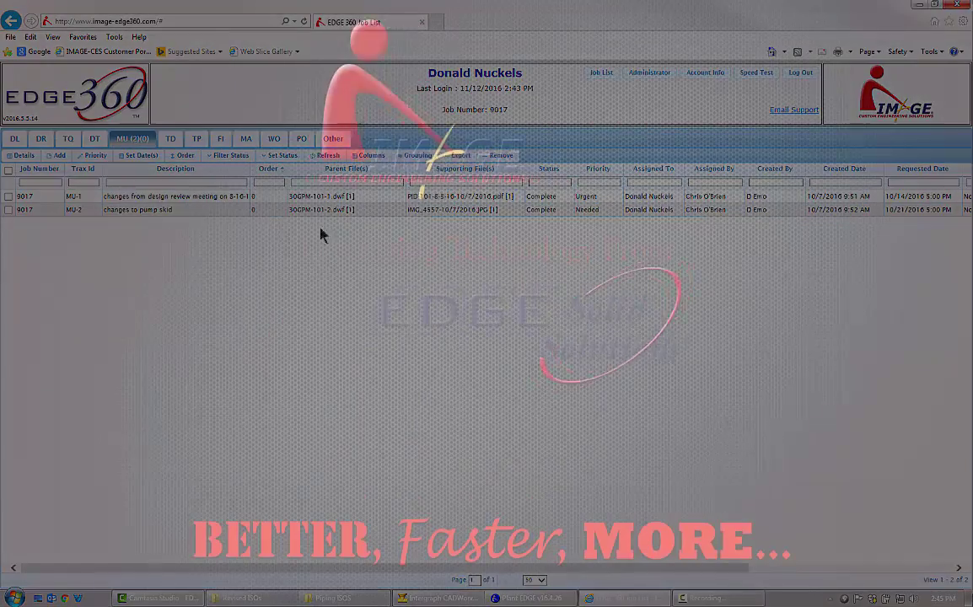